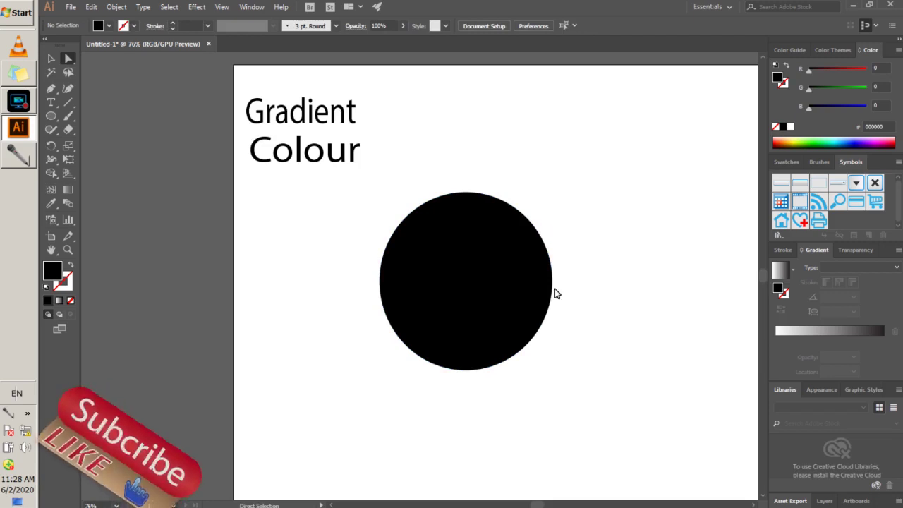
# - Try lengthening the upper direction handle of the circle's rightmost anchor point, and undo the reshaping
pyautogui.click(553, 283)
pyautogui.moveTo(553, 233); pyautogui.dragTo(553, 190)
pyautogui.hotkey('ctrl', 'z')
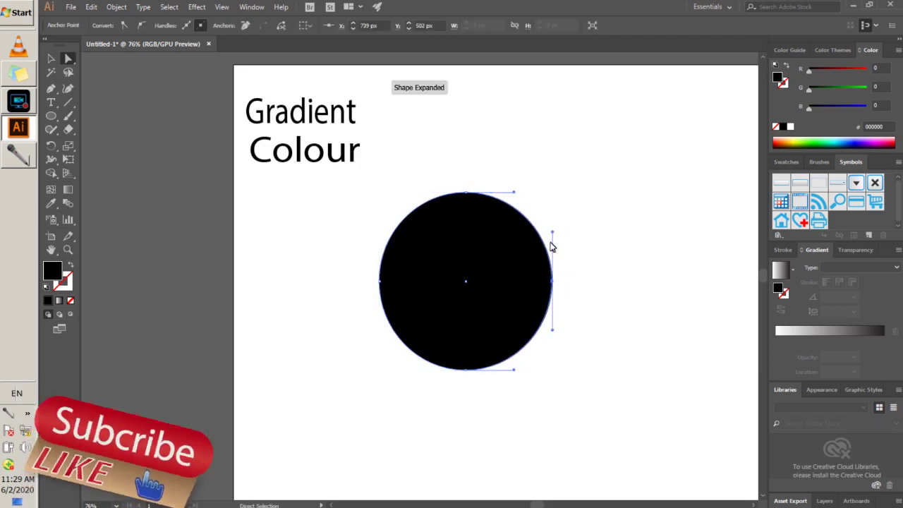
# - Select the circle's rightmost anchor point with the Direct Selection tool to inspect its direction handles
pyautogui.click(553, 232)
pyautogui.click(553, 285)
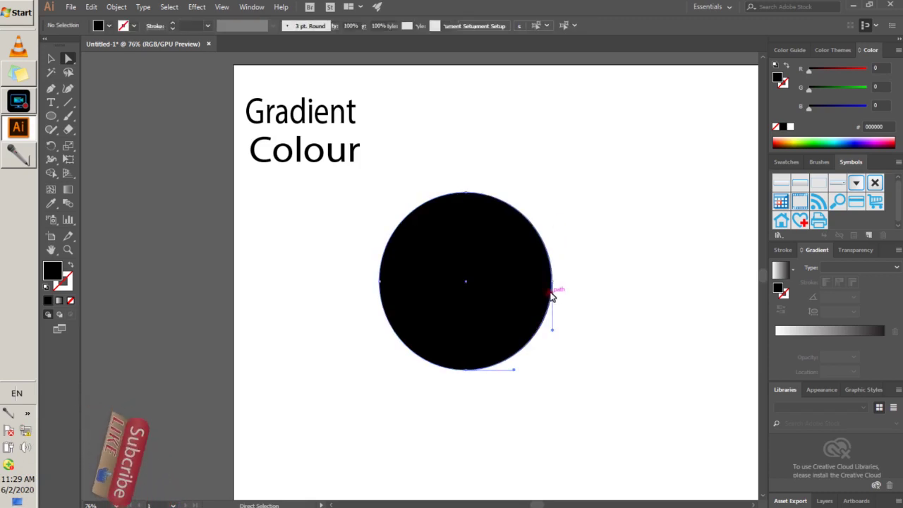
pyautogui.click(553, 278)
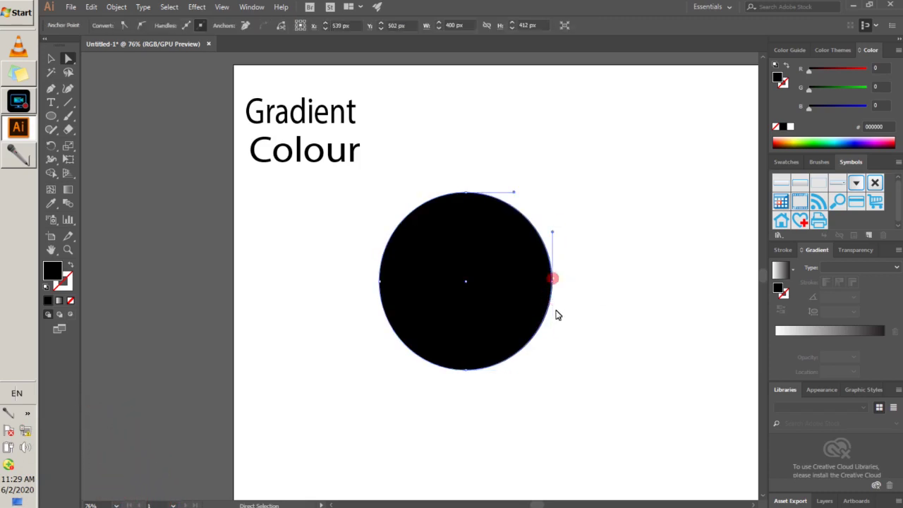
pyautogui.moveTo(553, 233)
pyautogui.mouseDown()
pyautogui.moveTo(583, 254)
pyautogui.moveTo(579, 294)
pyautogui.moveTo(546, 245)
pyautogui.moveTo(516, 236)
pyautogui.moveTo(482, 273)
pyautogui.moveTo(553, 232)
pyautogui.mouseUp()
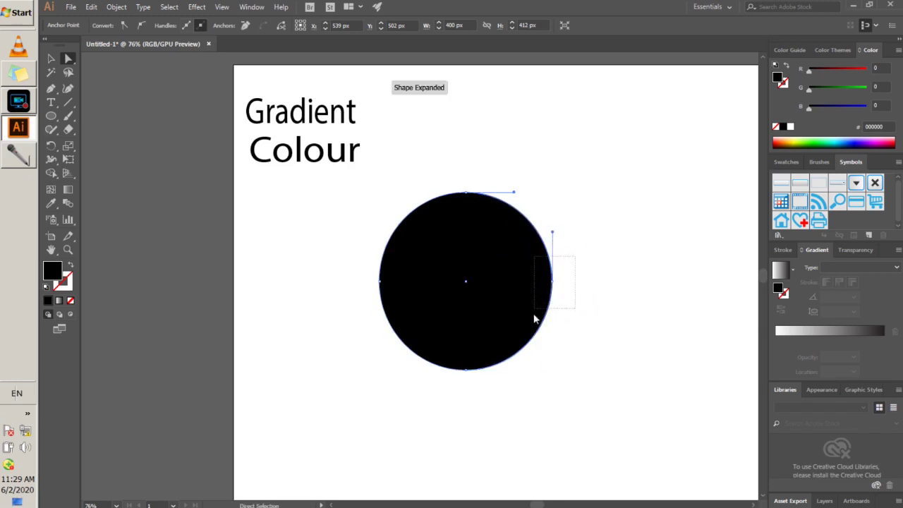
pyautogui.moveTo(553, 300); pyautogui.dragTo(551, 281)
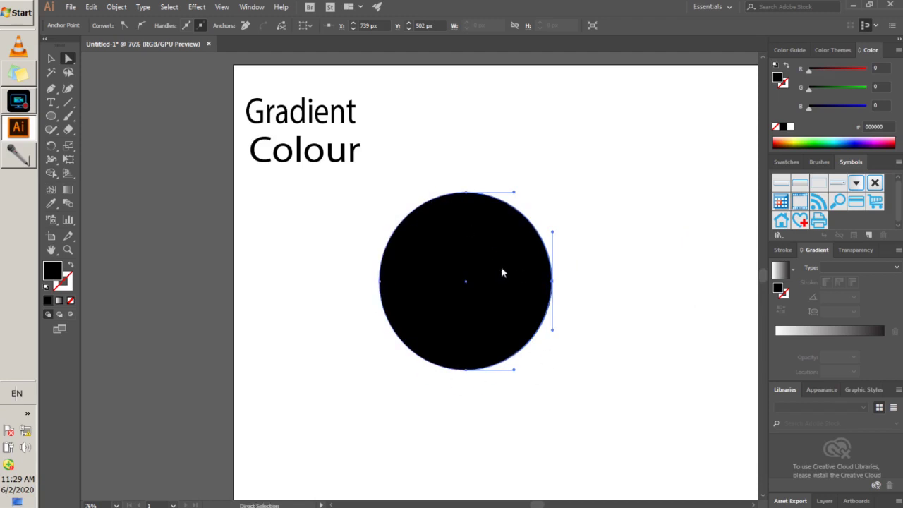
# - Try deleting the circle's top anchor point and its bottom anchor point, undoing each deletion
pyautogui.click(466, 193)
pyautogui.moveTo(456, 174); pyautogui.dragTo(480, 209)
pyautogui.press('Delete')
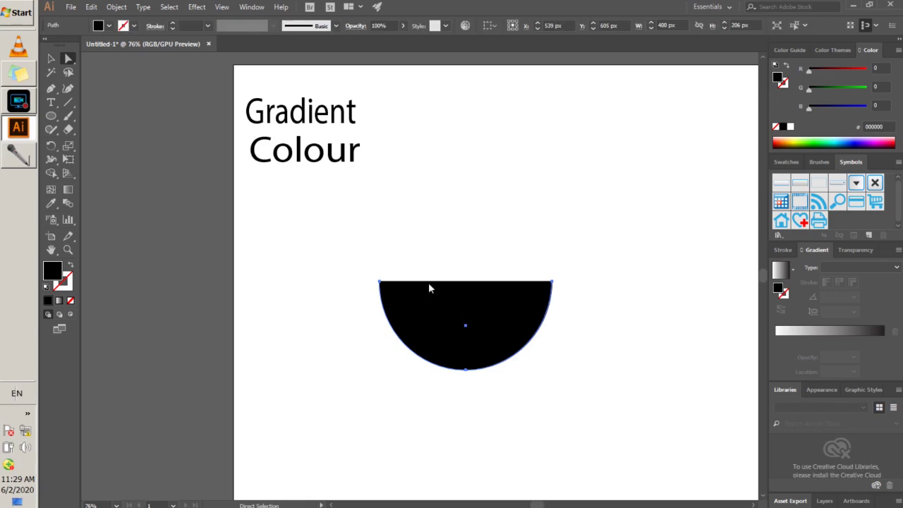
pyautogui.hotkey('ctrl', 'z')
pyautogui.moveTo(397, 387); pyautogui.dragTo(528, 350)
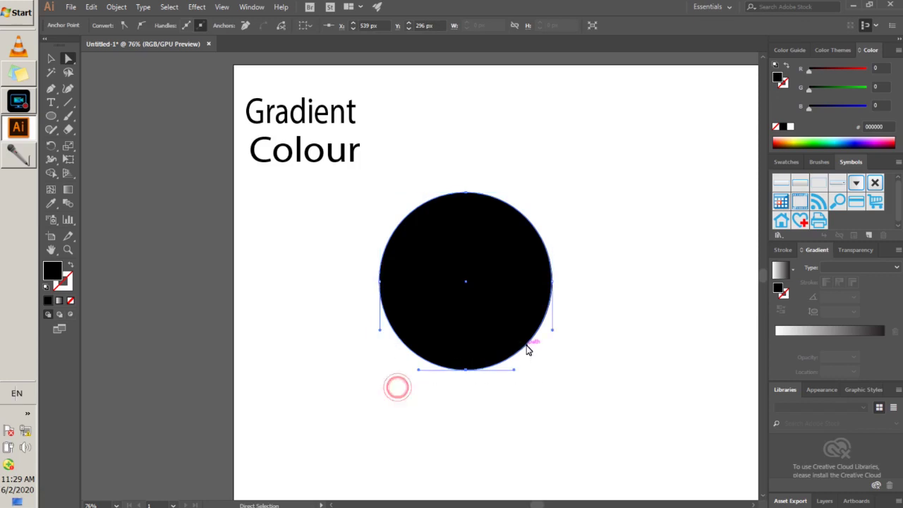
pyautogui.press('Delete')
pyautogui.hotkey('ctrl', 'z')
# - Try deleting the circle's left anchor point and its right anchor point, undoing each deletion
pyautogui.moveTo(324, 229); pyautogui.dragTo(419, 371)
pyautogui.press('Delete')
pyautogui.hotkey('ctrl', 'z')
pyautogui.moveTo(590, 235); pyautogui.dragTo(518, 337)
pyautogui.press('Delete')
pyautogui.hotkey('ctrl', 'z')
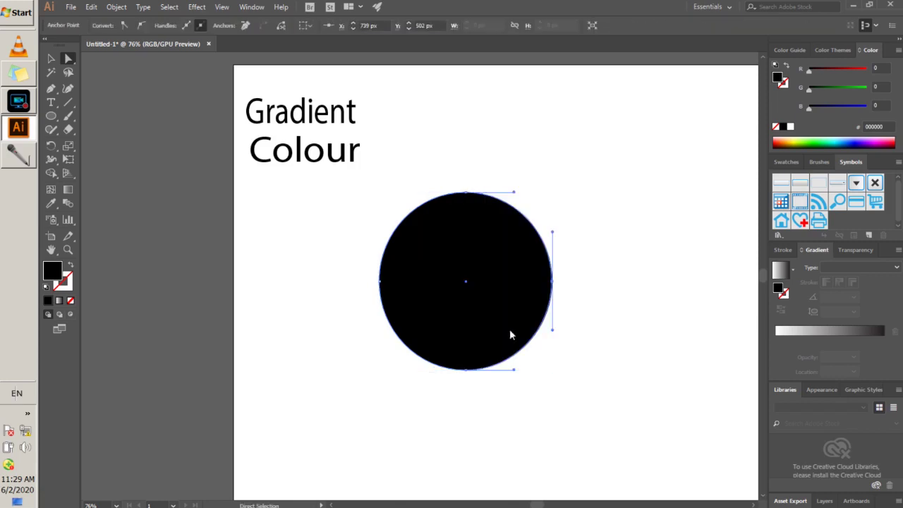
# - Draw two five-pointed stars right of the circle, the upper about 151 px wide and the lower about 182 px wide
pyautogui.moveTo(50, 115); pyautogui.dragTo(113, 170)
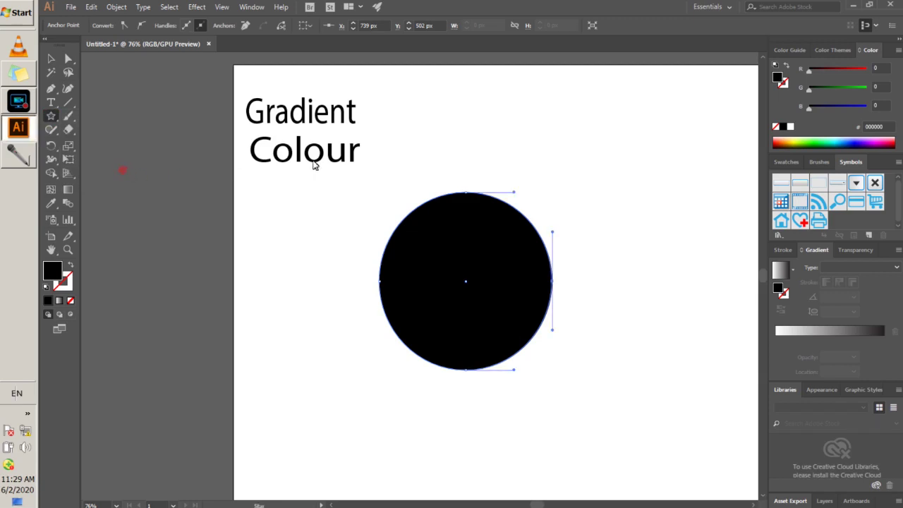
pyautogui.moveTo(595, 129); pyautogui.dragTo(628, 146)
pyautogui.moveTo(627, 216); pyautogui.dragTo(670, 211)
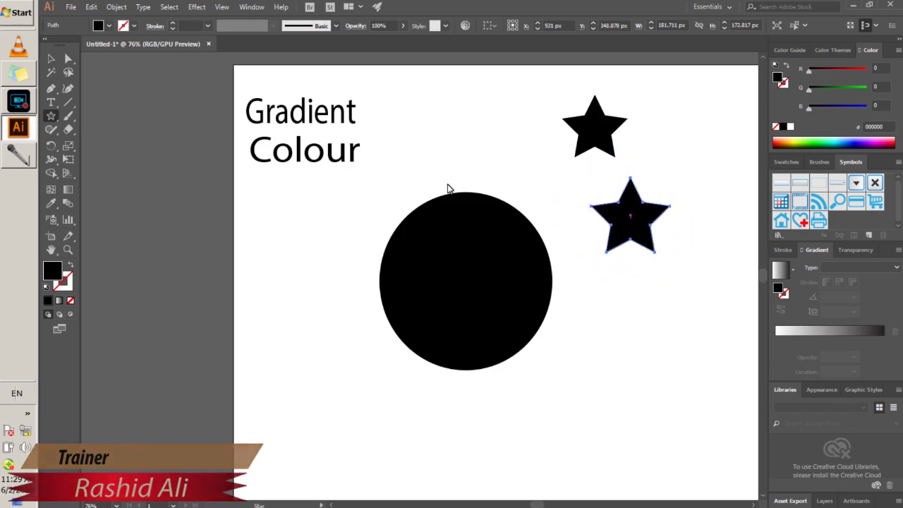
# - Fill the lower star with dark blue 2E3192
pyautogui.click(110, 28)
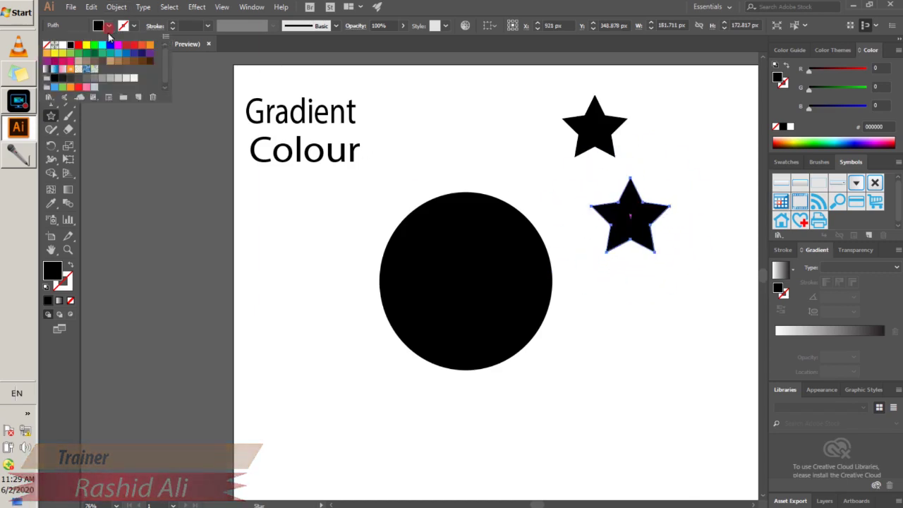
pyautogui.click(134, 52)
pyautogui.click(110, 26)
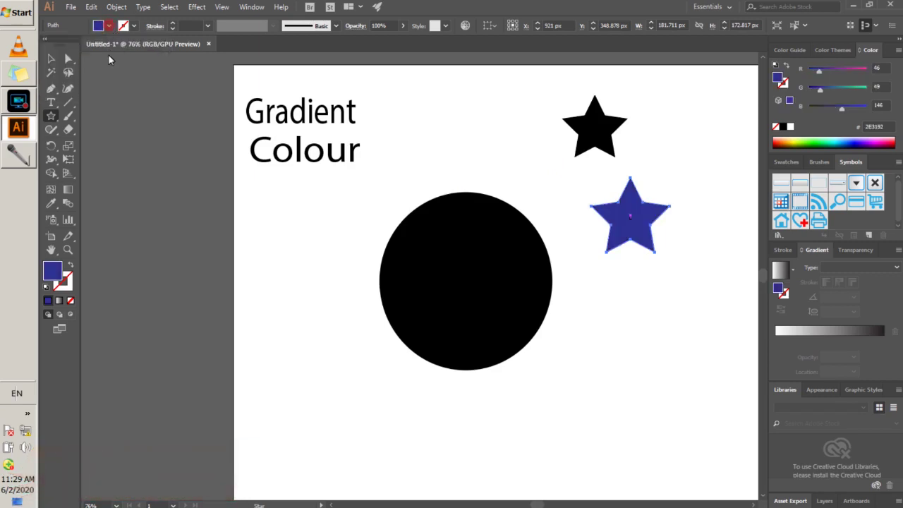
# - Fill the upper star with the grey-brown swatch 736357
pyautogui.click(49, 58)
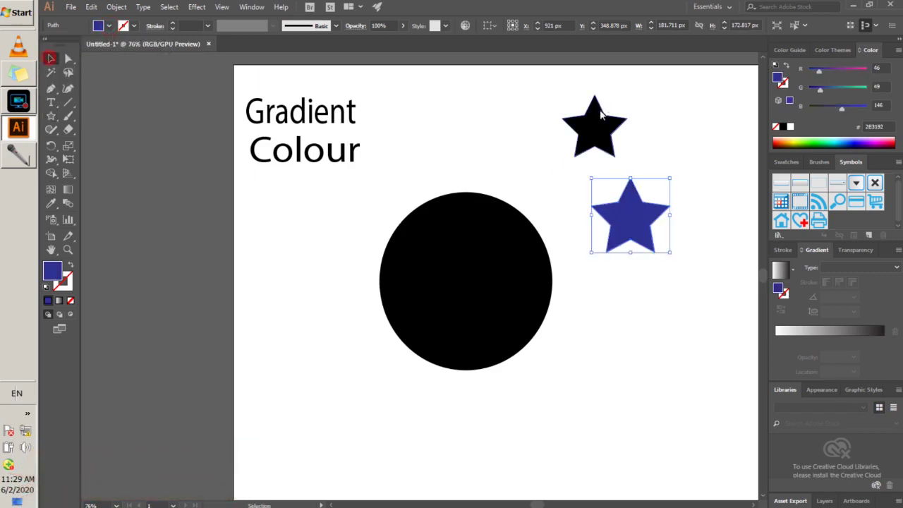
pyautogui.click(568, 125)
pyautogui.click(109, 28)
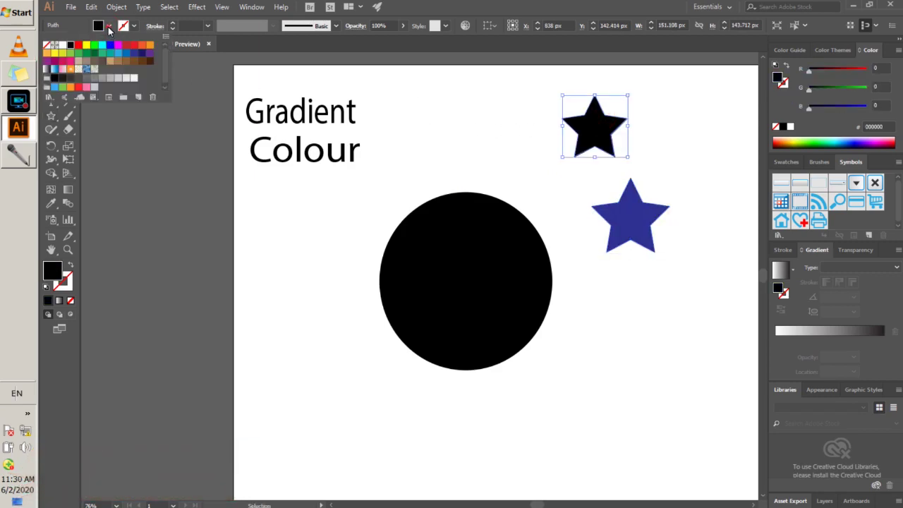
pyautogui.click(96, 63)
pyautogui.click(311, 232)
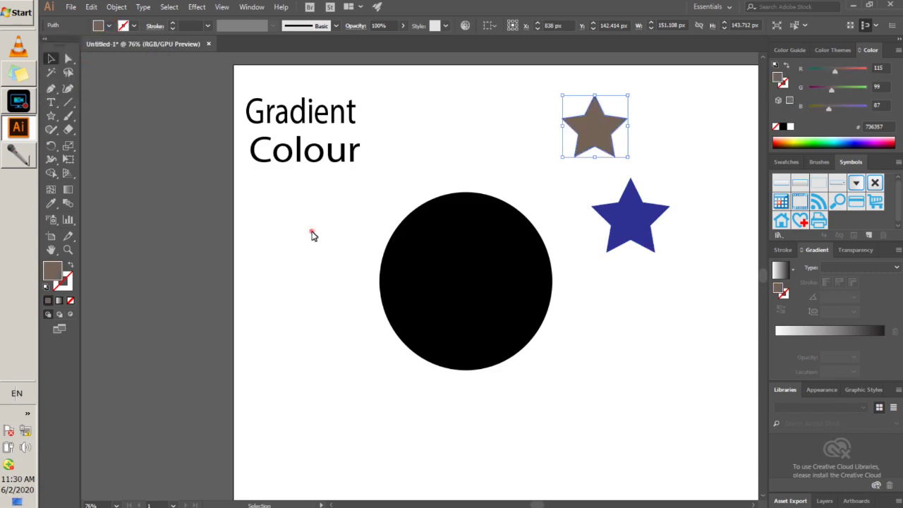
# - Move the dark blue star to the left of the circle and fill it with the orange radial gradient
pyautogui.click(647, 212)
pyautogui.moveTo(633, 229); pyautogui.dragTo(275, 286)
pyautogui.click(109, 28)
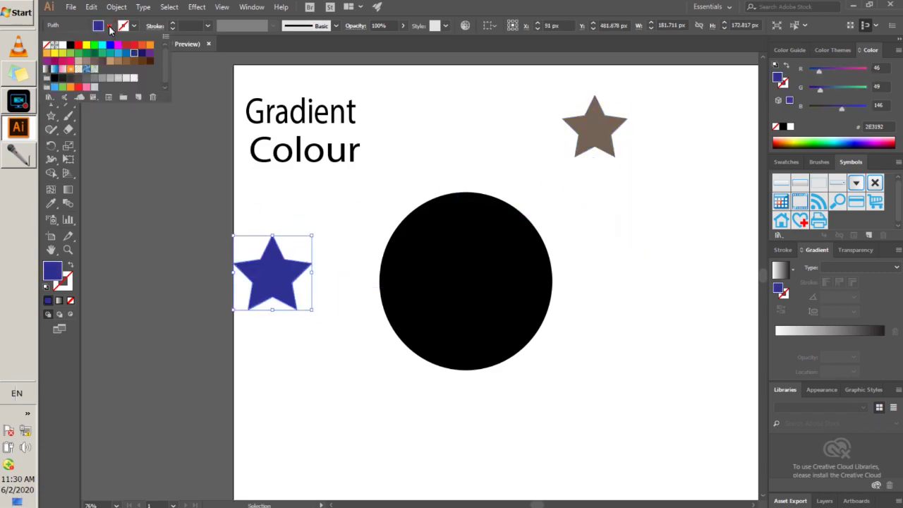
pyautogui.click(69, 68)
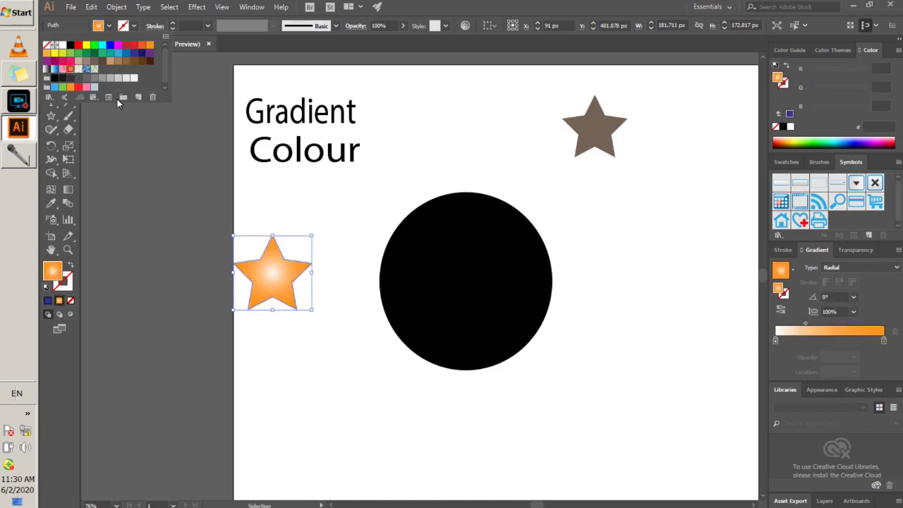
pyautogui.click(273, 276)
# - Try tan C69C6D, the blue ornamental pattern and the light multicoloured pattern as fills for the star left of the circle
pyautogui.click(109, 29)
pyautogui.click(110, 61)
pyautogui.click(107, 28)
pyautogui.click(107, 27)
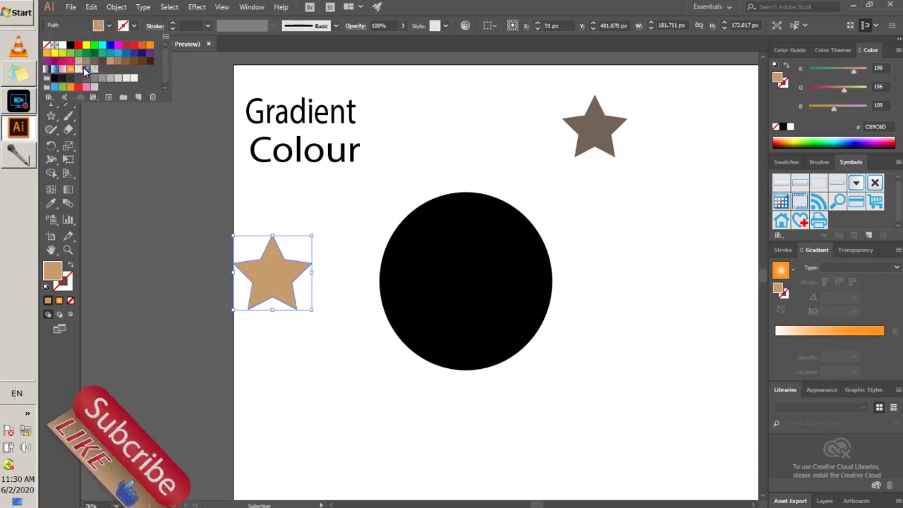
pyautogui.click(86, 69)
pyautogui.click(109, 27)
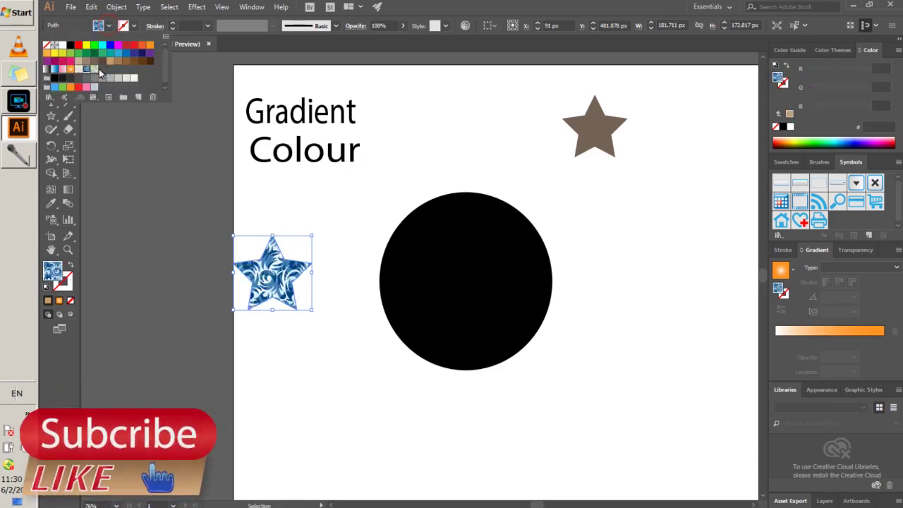
pyautogui.click(94, 68)
# - Fill the star left of the circle with the blue linear gradient and move it up beside the circle
pyautogui.click(108, 27)
pyautogui.click(109, 27)
pyautogui.click(55, 69)
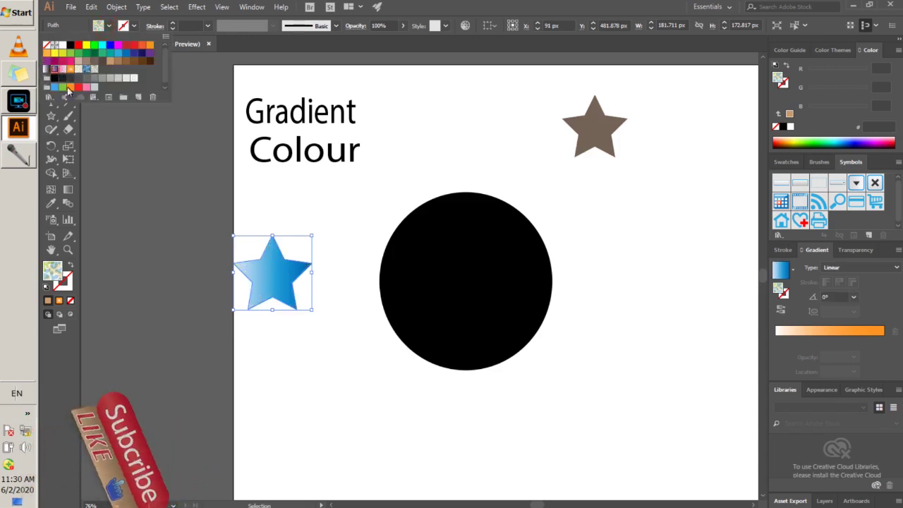
pyautogui.click(300, 293)
pyautogui.click(315, 294)
pyautogui.click(351, 331)
pyautogui.moveTo(248, 264); pyautogui.dragTo(291, 230)
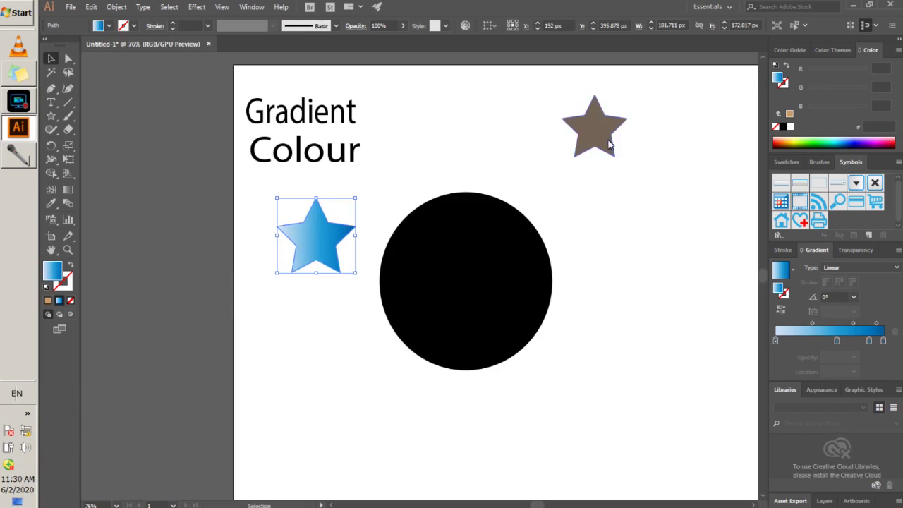
# - Copy the blue linear gradient from the left star onto the grey-brown star with the Eyedropper
pyautogui.click(605, 141)
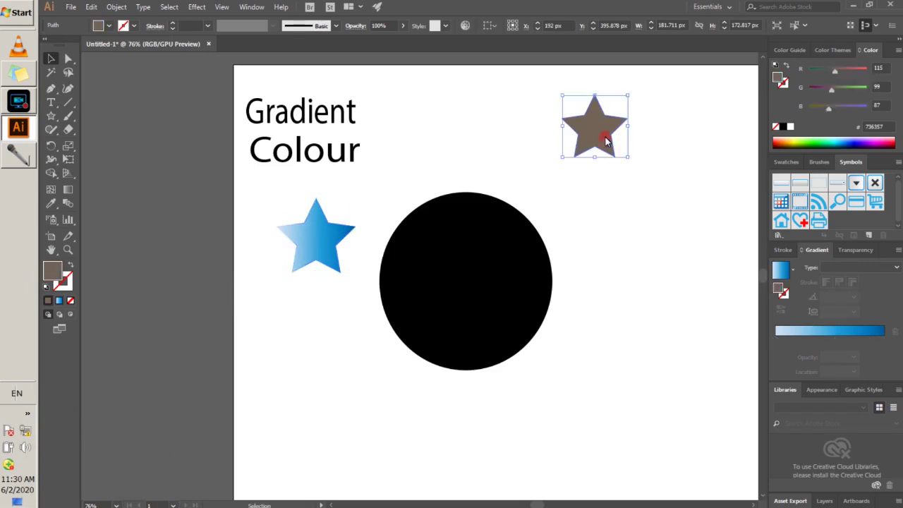
pyautogui.click(50, 205)
pyautogui.click(326, 238)
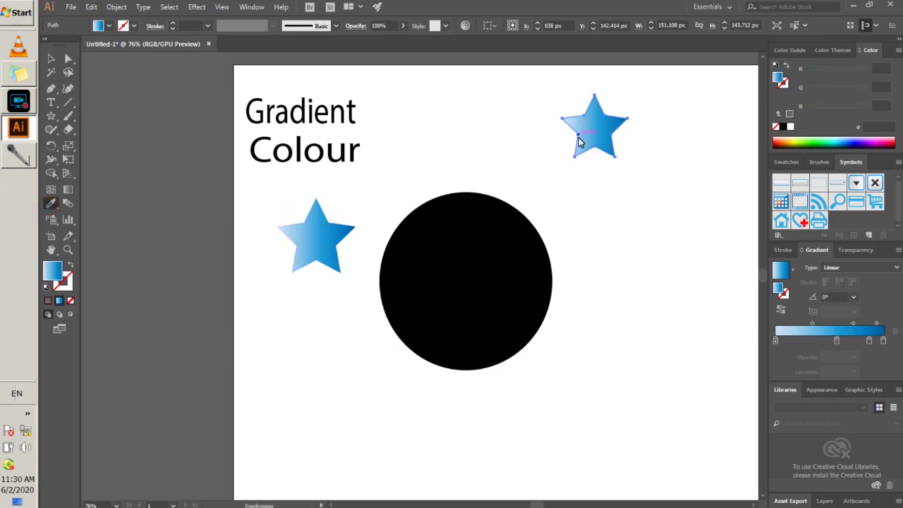
pyautogui.click(49, 59)
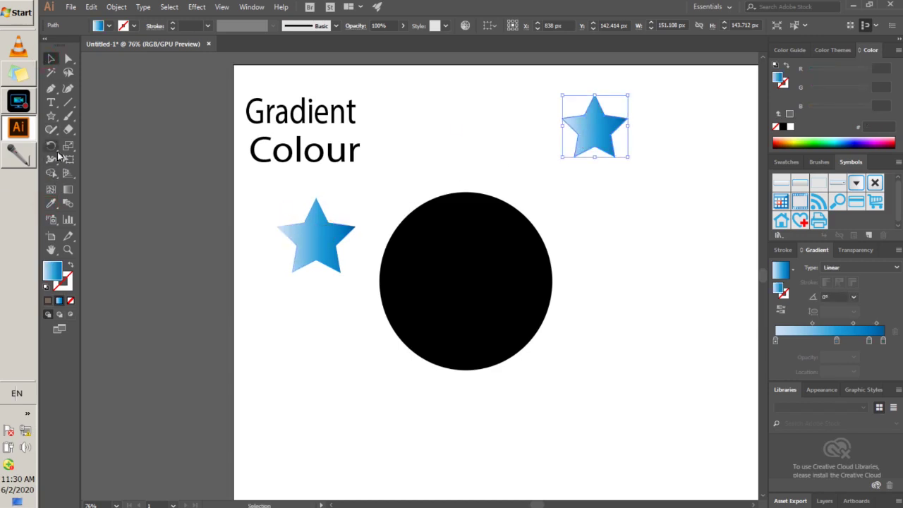
# - Move the larger gradient star to the right of the circle, below the smaller star
pyautogui.click(51, 102)
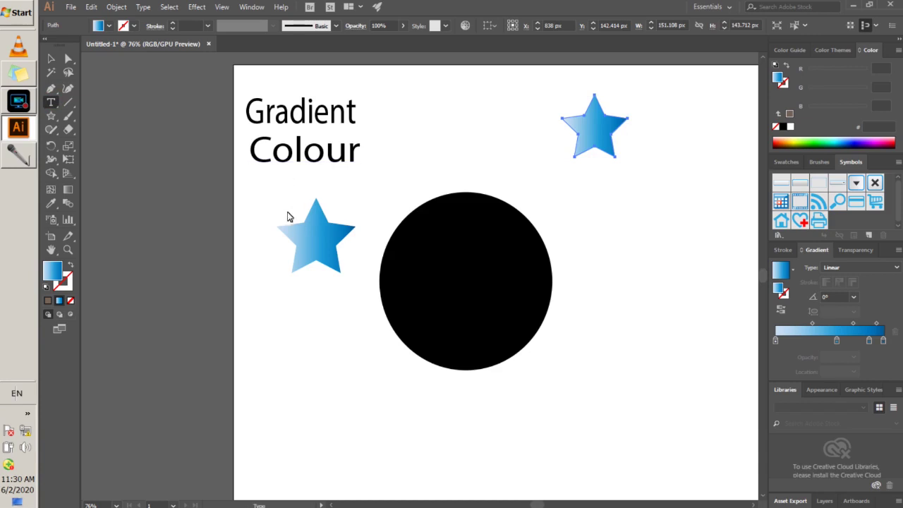
pyautogui.click(51, 59)
pyautogui.moveTo(315, 248); pyautogui.dragTo(615, 257)
# - Add the text "EYE DROPPER", enlarge it and place it beneath the "Colour" heading
pyautogui.click(53, 103)
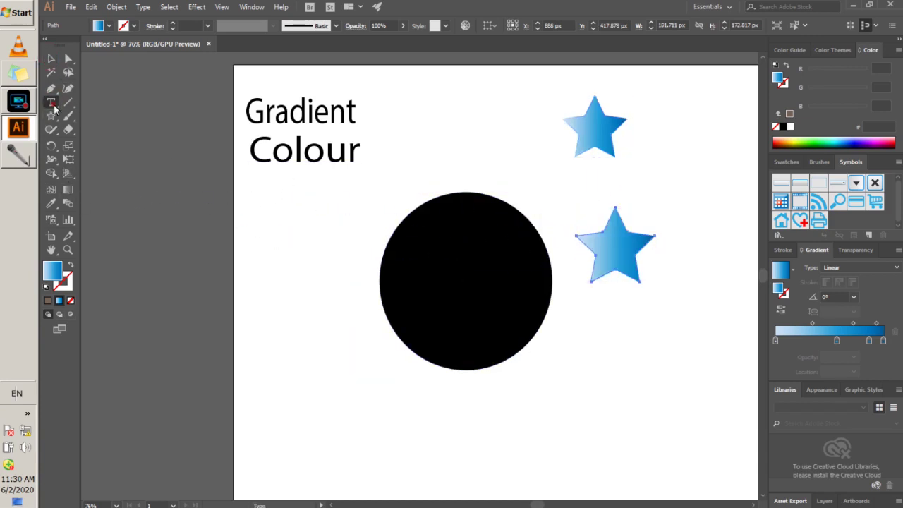
pyautogui.click(256, 205)
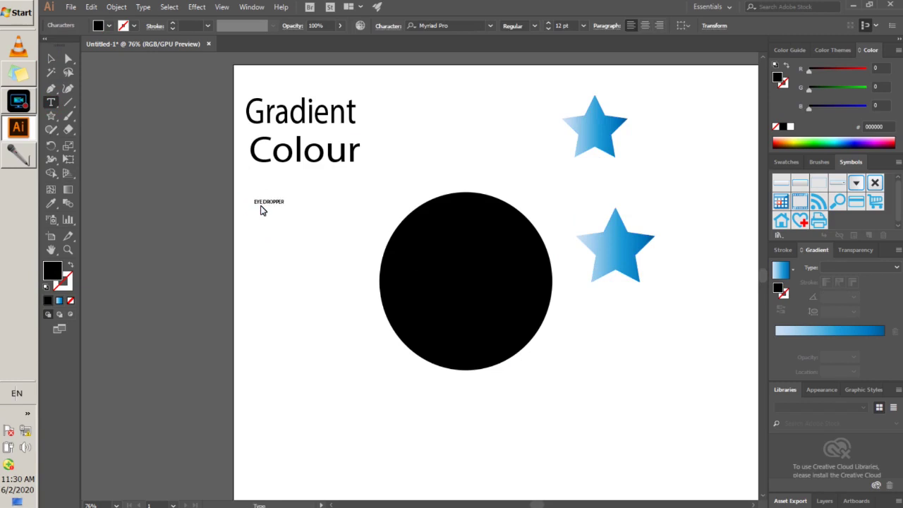
pyautogui.click(56, 60)
pyautogui.moveTo(270, 206); pyautogui.dragTo(319, 181)
pyautogui.click(300, 212)
pyautogui.click(346, 231)
pyautogui.click(302, 223)
# - Fill the upper star with solid grey 999999
pyautogui.click(600, 126)
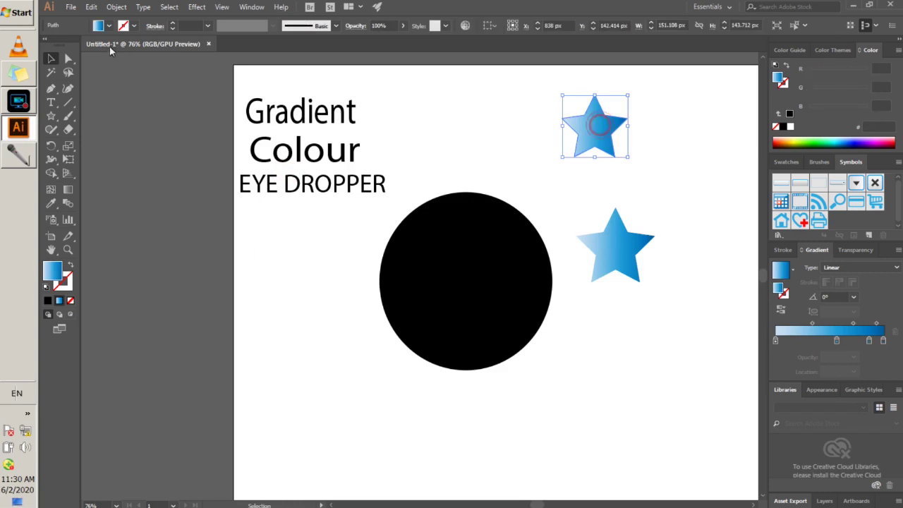
pyautogui.click(110, 26)
pyautogui.click(102, 85)
pyautogui.click(198, 208)
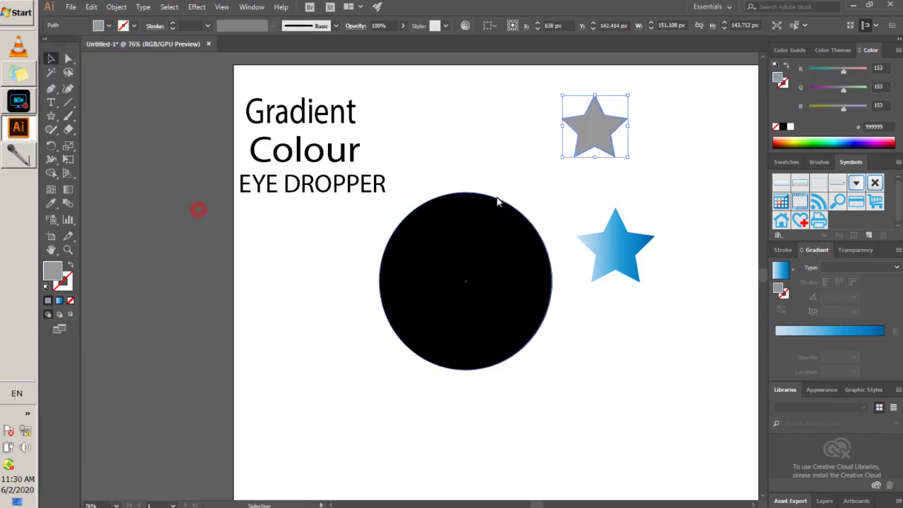
# - Try copying the grey fill onto the lower gradient star with the Eyedropper, undo it and clear the selection
pyautogui.click(602, 240)
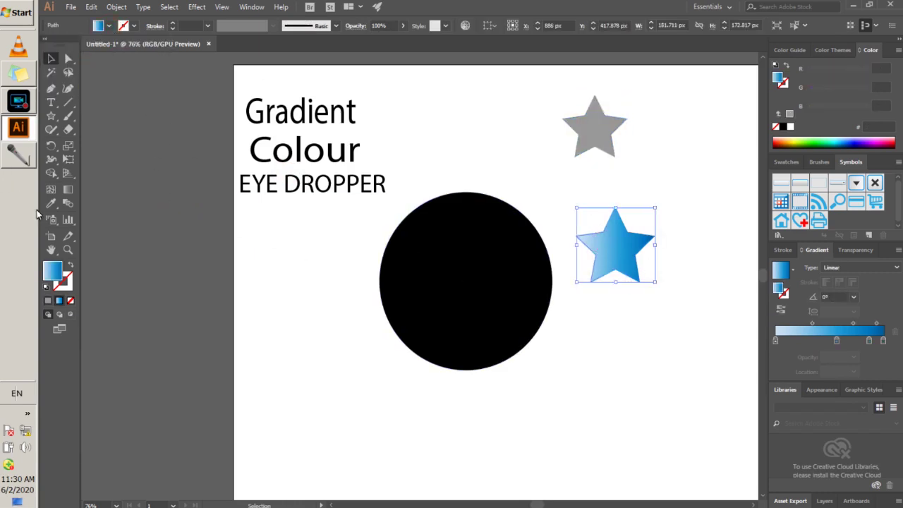
pyautogui.click(51, 203)
pyautogui.click(597, 128)
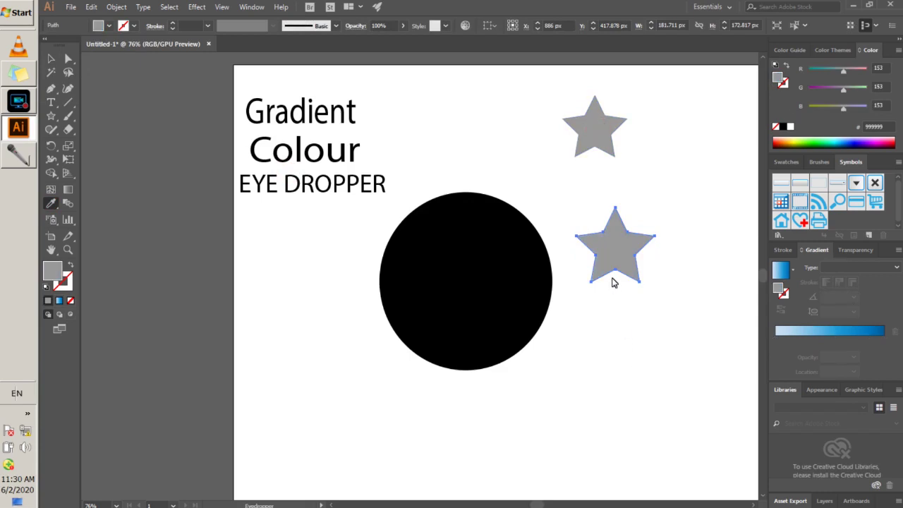
pyautogui.hotkey('ctrl', 'z')
pyautogui.click(51, 59)
pyautogui.click(489, 148)
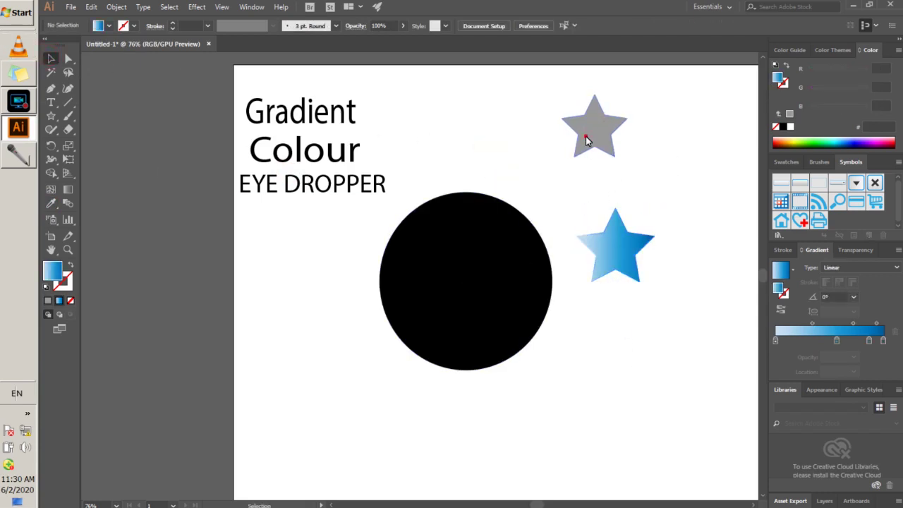
# - Select the grey star above the blue gradient star
pyautogui.click(586, 138)
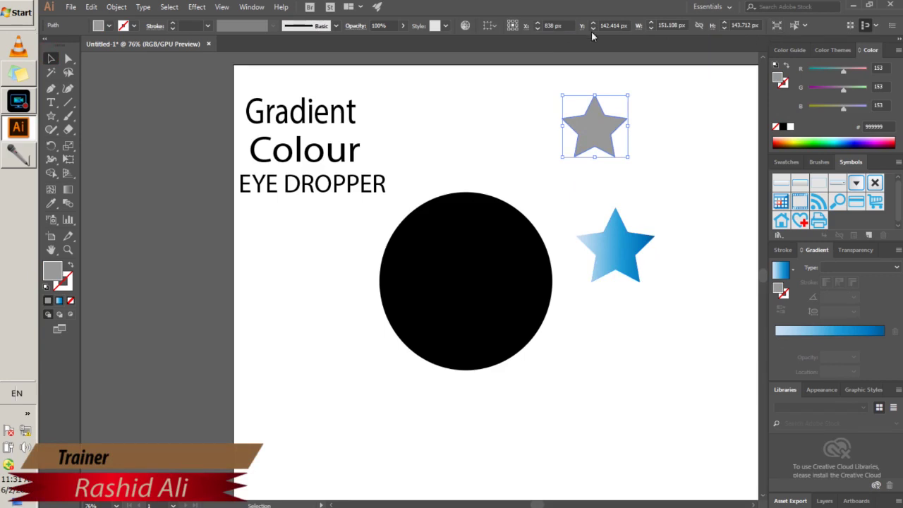
pyautogui.click(520, 240)
pyautogui.click(595, 286)
pyautogui.click(609, 266)
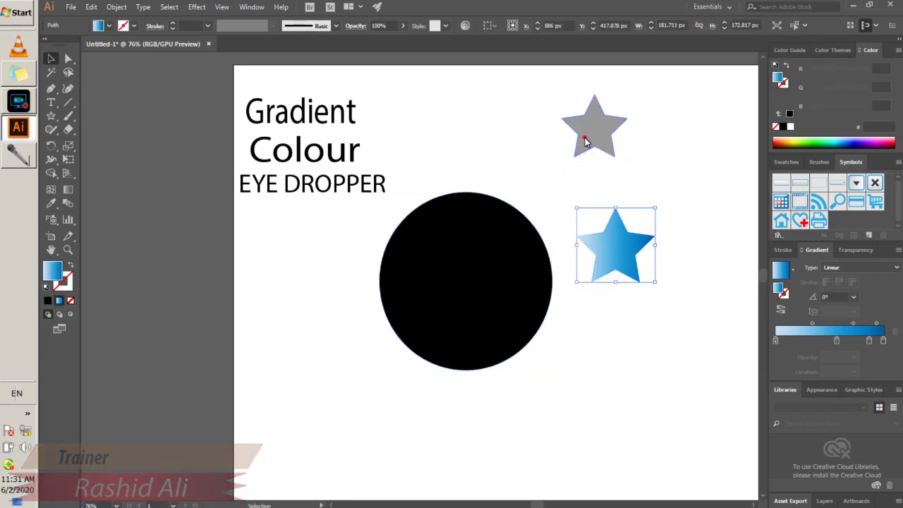
pyautogui.click(585, 136)
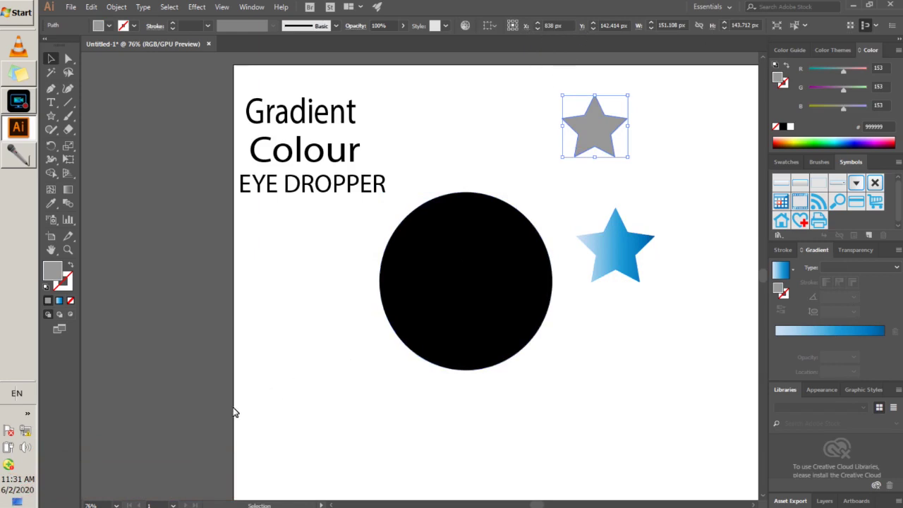
# - Add the letter "x" as text in the artboard's lower-left corner and enlarge it to about 140 pt
pyautogui.click(51, 104)
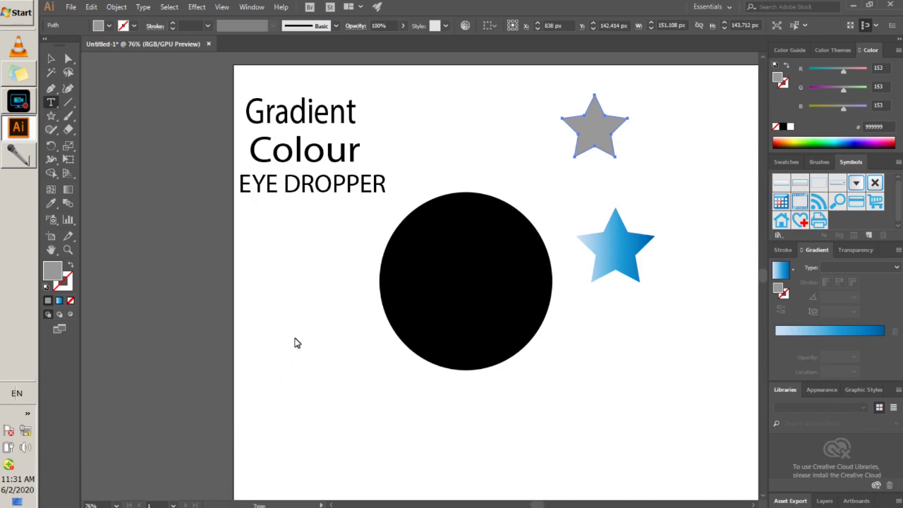
pyautogui.scroll(-1, 297, 340)
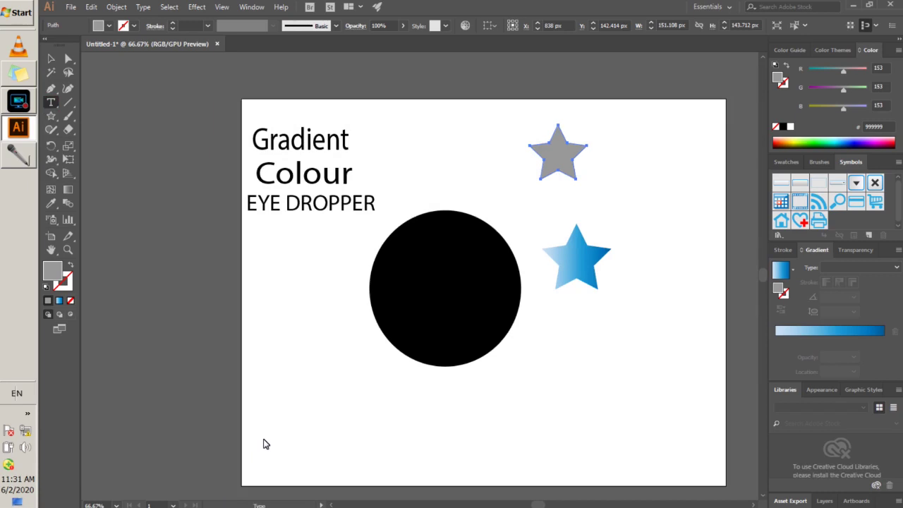
pyautogui.click(245, 476)
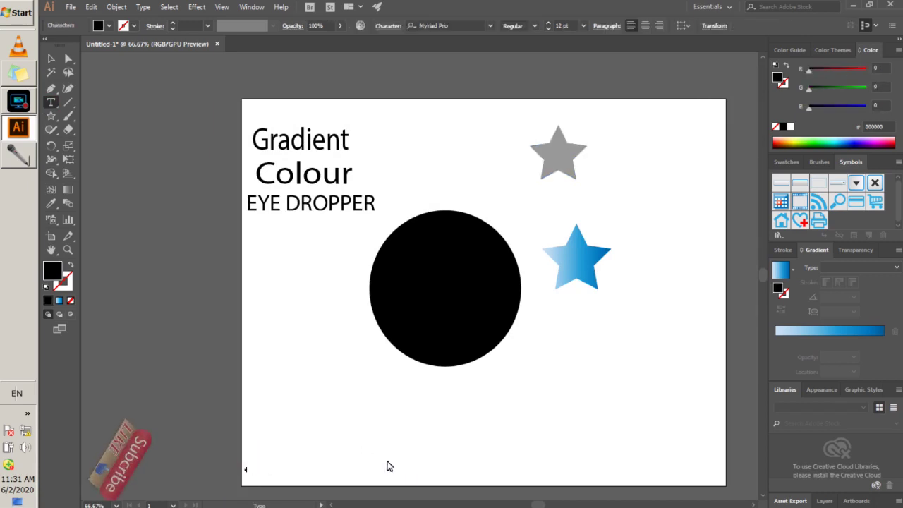
pyautogui.click(50, 60)
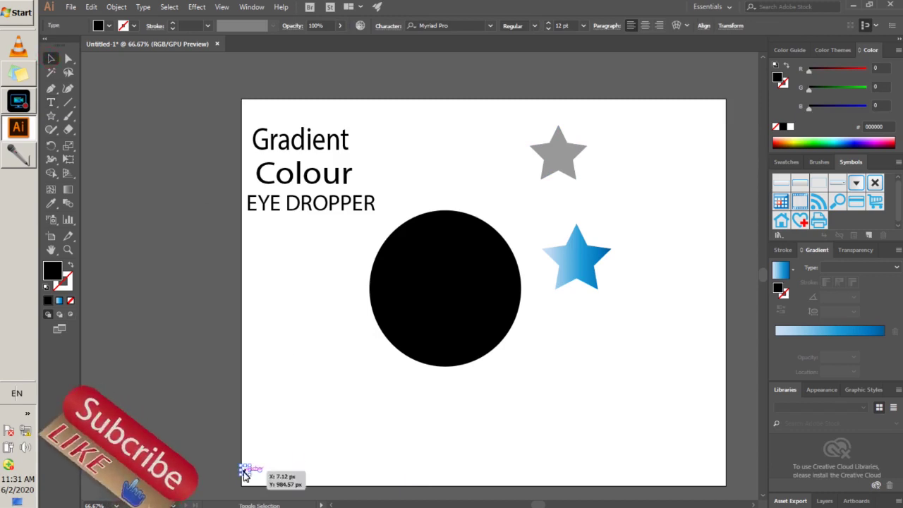
pyautogui.moveTo(245, 485); pyautogui.dragTo(253, 432)
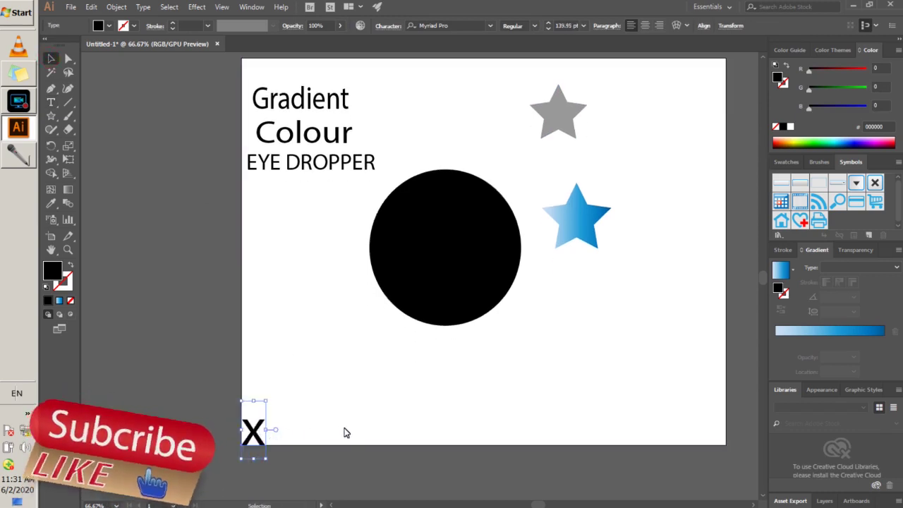
pyautogui.click(321, 347)
# - Move the large "x" up to the area beside the black circle and change its text to "y"
pyautogui.moveTo(251, 424); pyautogui.dragTo(274, 275)
pyautogui.doubleClick(276, 271)
pyautogui.hotkey('ctrl', 'a')
pyautogui.write('y')
pyautogui.click(51, 58)
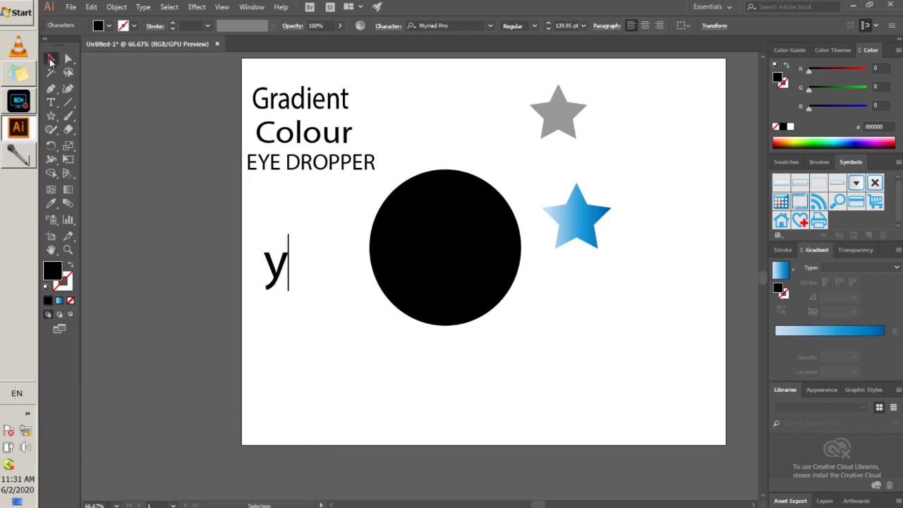
pyautogui.click(312, 258)
# - Shift the "Gradient", "Colour" and "EYE DROPPER" headings together to the right, away from the artboard's left edge
pyautogui.click(367, 90)
pyautogui.moveTo(355, 110); pyautogui.dragTo(293, 178)
pyautogui.moveTo(302, 141); pyautogui.dragTo(344, 140)
# - Place the "y" in the artboard's upper-left corner and a copy of it, changed to "x", in the lower-left corner
pyautogui.moveTo(276, 280); pyautogui.dragTo(259, 432)
pyautogui.click(276, 224)
pyautogui.doubleClick(257, 424)
pyautogui.write('x')
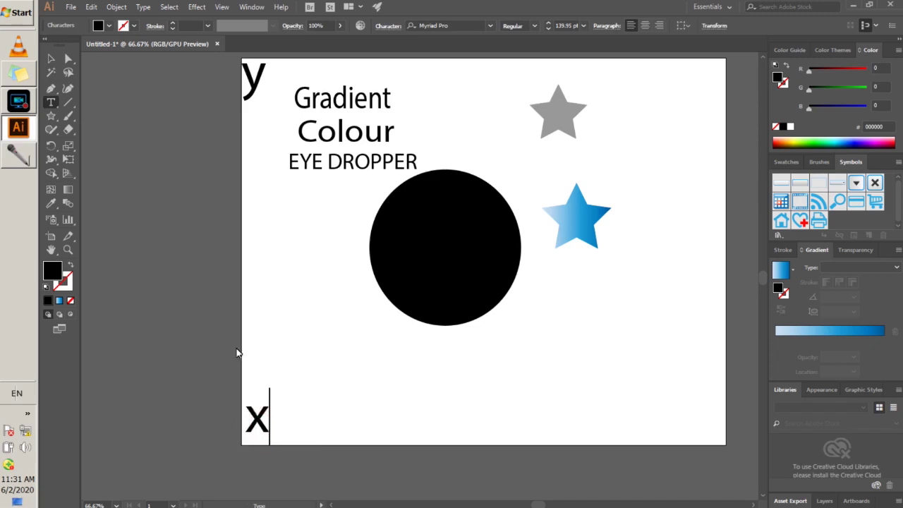
pyautogui.click(51, 58)
pyautogui.click(327, 345)
pyautogui.moveTo(260, 419); pyautogui.dragTo(244, 449)
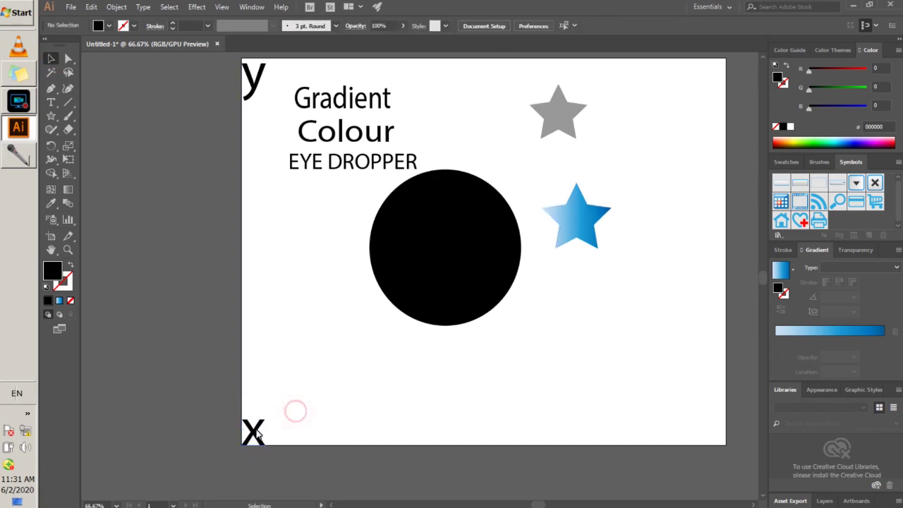
# - Move the blue gradient star to the "x" label, shift it back and forth horizontally, and leave it over the "x"
pyautogui.moveTo(584, 223); pyautogui.dragTo(288, 415)
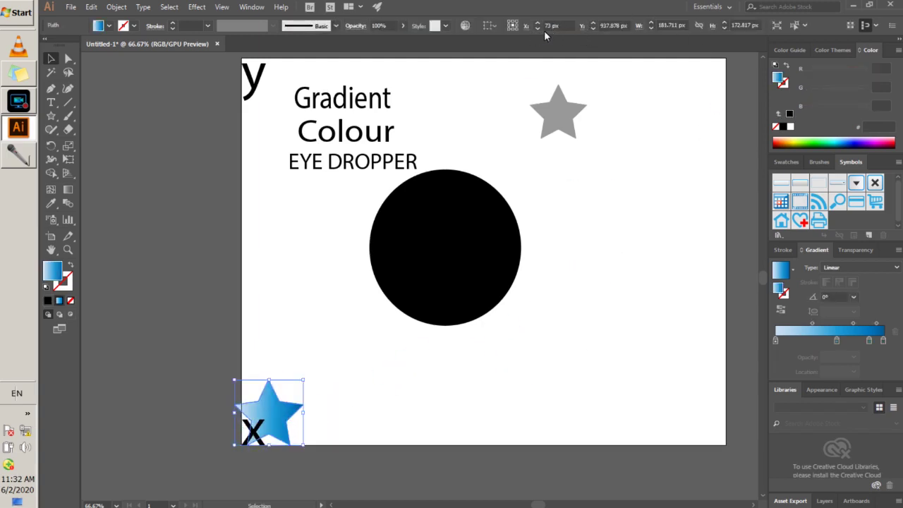
pyautogui.moveTo(275, 412); pyautogui.dragTo(351, 424)
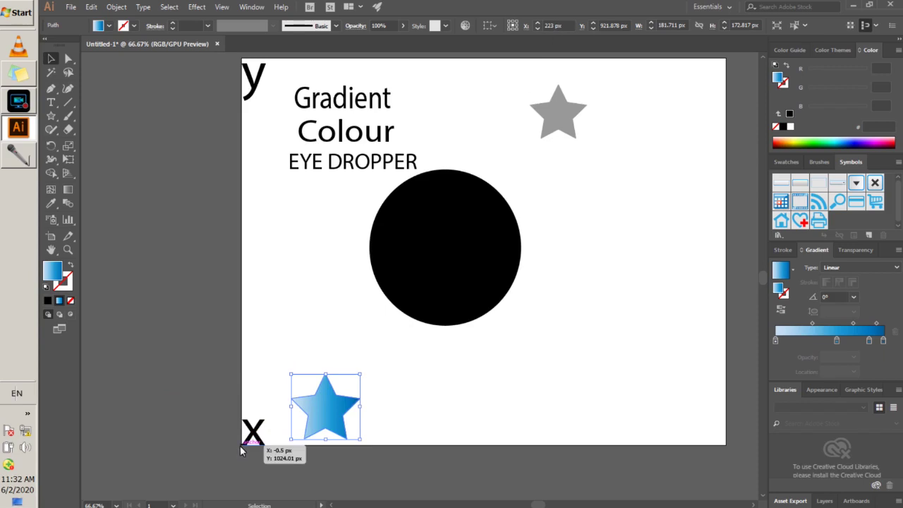
pyautogui.moveTo(326, 410); pyautogui.dragTo(417, 411)
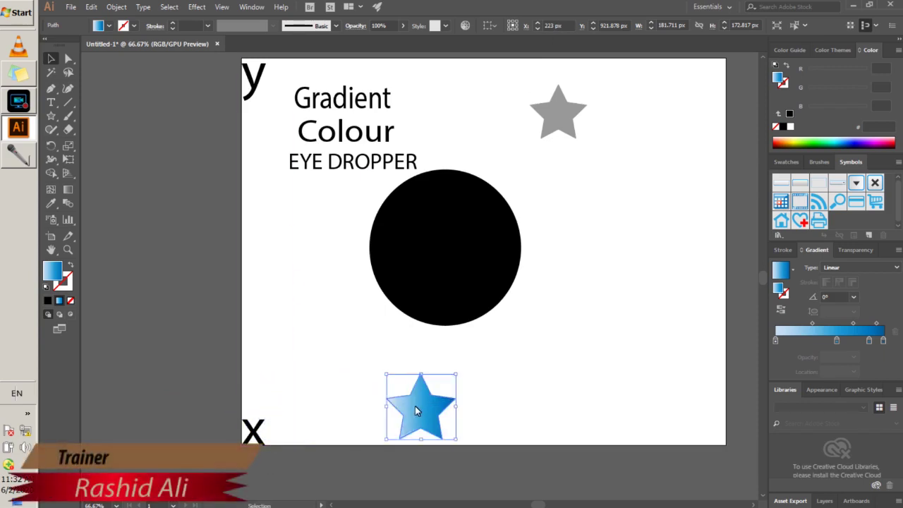
pyautogui.moveTo(417, 401); pyautogui.dragTo(537, 400)
pyautogui.moveTo(531, 408); pyautogui.dragTo(123, 418)
pyautogui.hotkey('ctrl', 'z')
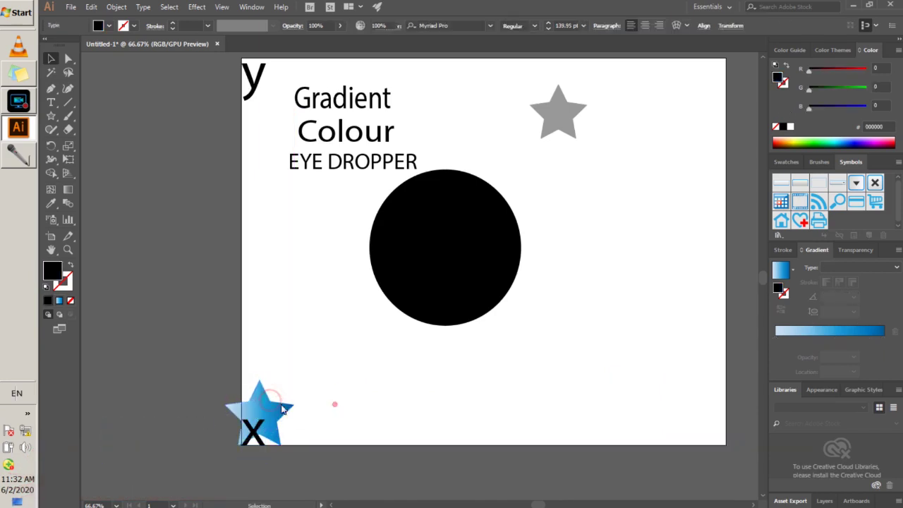
pyautogui.moveTo(258, 388); pyautogui.dragTo(263, 429)
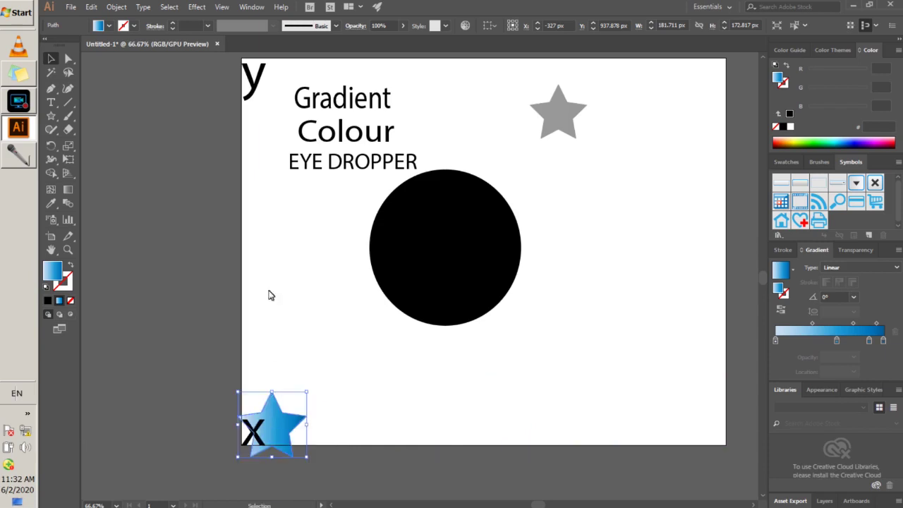
# - Move the grey star to the "y" label and shift it up and down along the artboard's left edge
pyautogui.click(254, 73)
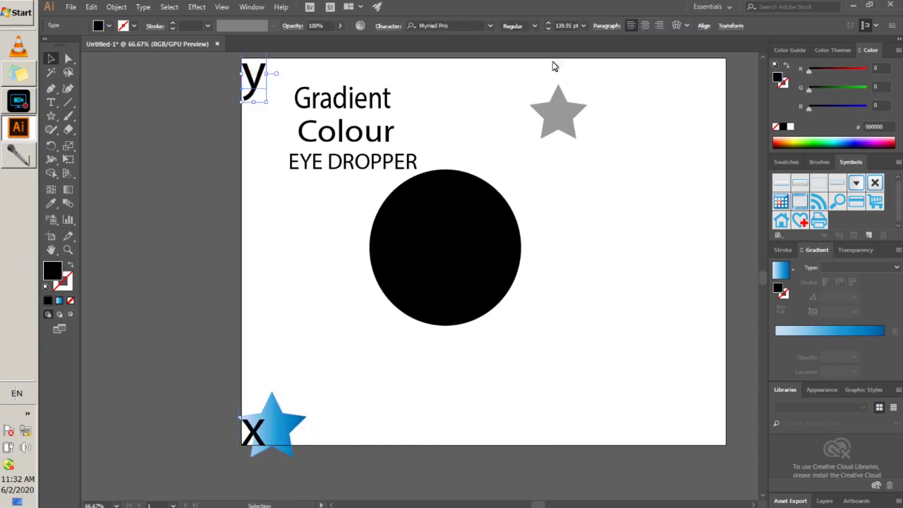
pyautogui.click(263, 132)
pyautogui.moveTo(556, 124); pyautogui.dragTo(256, 90)
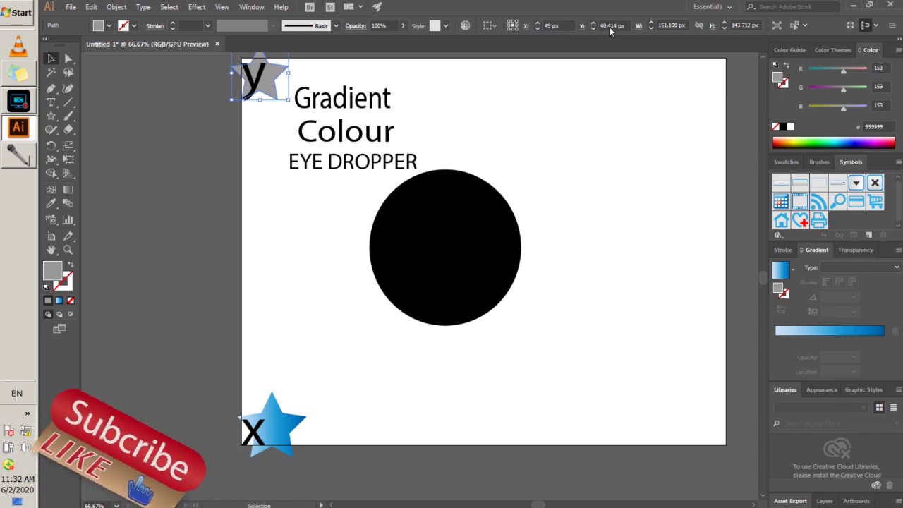
pyautogui.moveTo(278, 86); pyautogui.dragTo(278, 187)
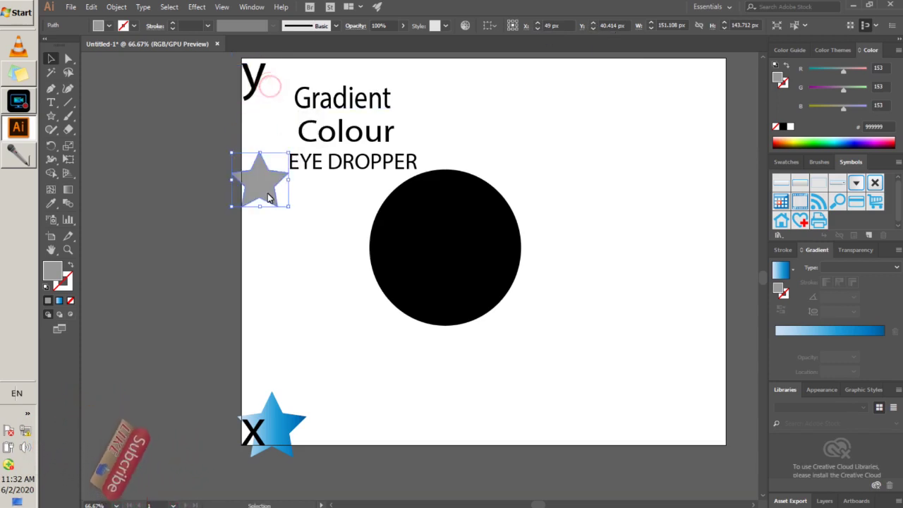
pyautogui.moveTo(266, 185); pyautogui.dragTo(267, 79)
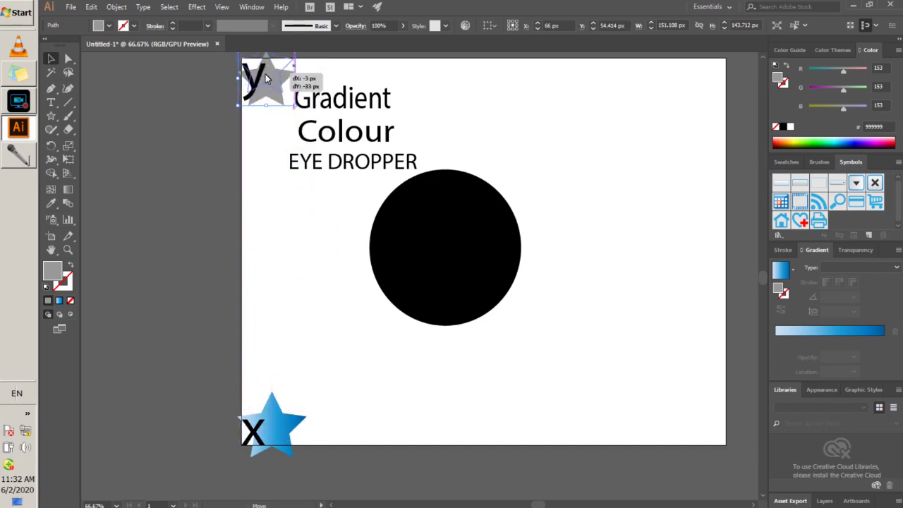
pyautogui.moveTo(266, 79); pyautogui.dragTo(252, 200)
pyautogui.scroll(5, 262, 197)
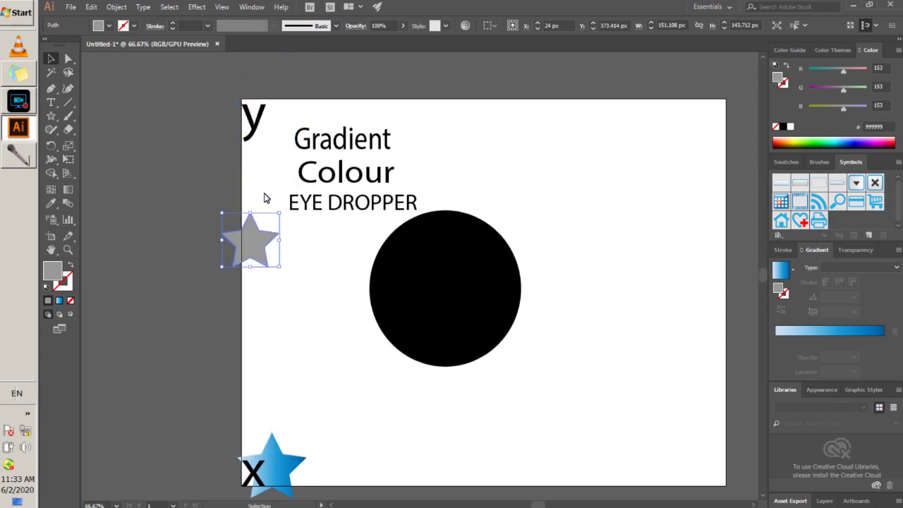
pyautogui.moveTo(252, 307); pyautogui.dragTo(270, 357)
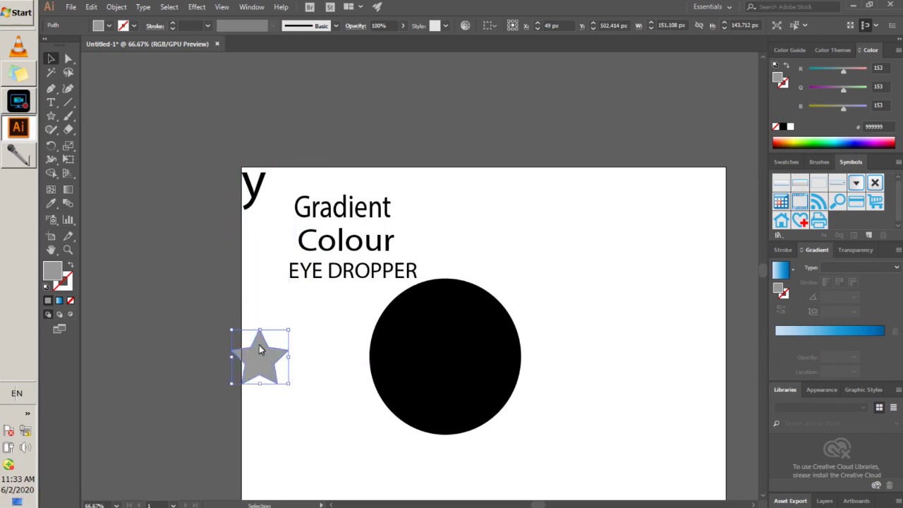
# - Set the grey star's position to X 400 px and Y 400 px
pyautogui.click(568, 26)
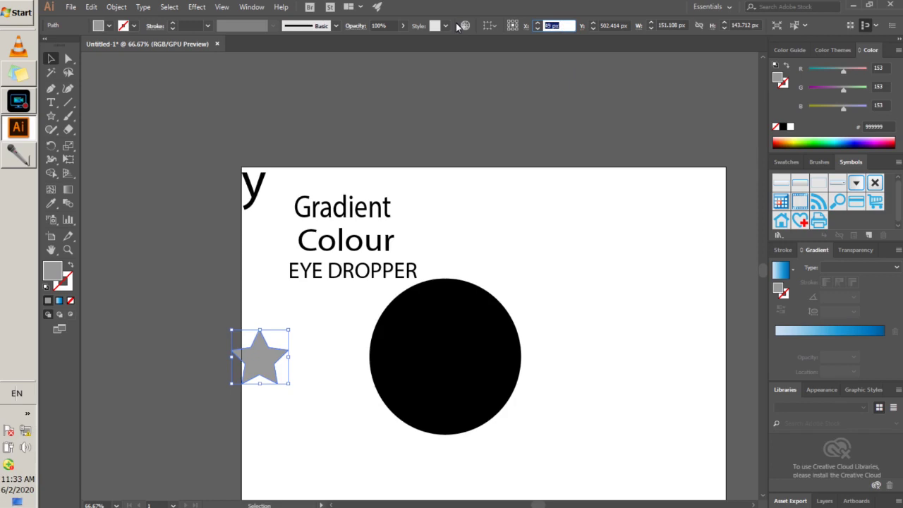
pyautogui.click(614, 26)
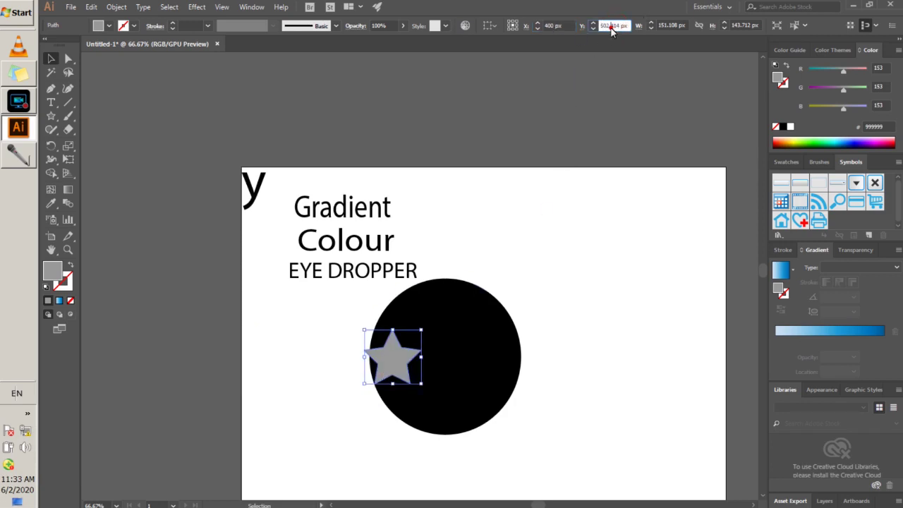
pyautogui.write('400')
pyautogui.press('Return')
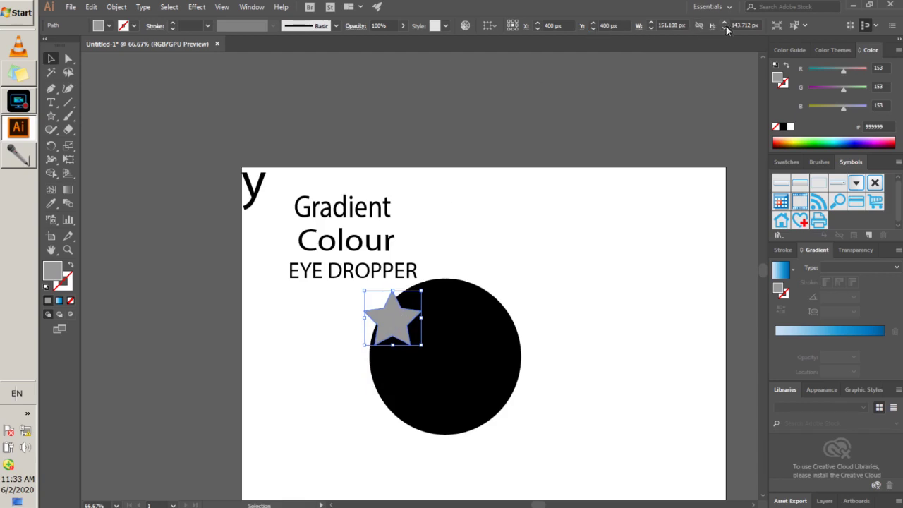
# - Enlarge the grey star to about 334 by 323 px and place it in the empty area above and right of the circle
pyautogui.moveTo(417, 343); pyautogui.dragTo(672, 306)
pyautogui.click(599, 236)
pyautogui.click(574, 215)
pyautogui.moveTo(599, 261); pyautogui.dragTo(545, 262)
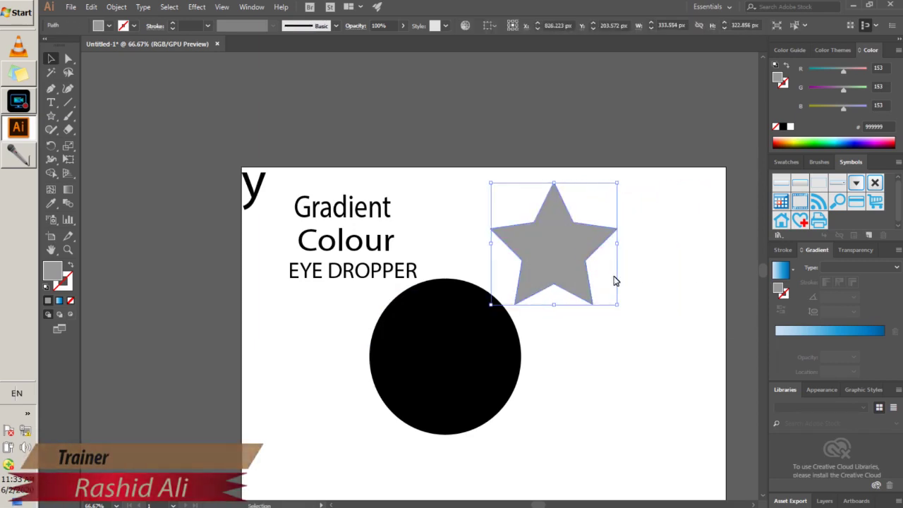
# - Set the grey star's width and height to 100 px each
pyautogui.click(665, 26)
pyautogui.doubleClick(664, 26)
pyautogui.write('100')
pyautogui.press('Return')
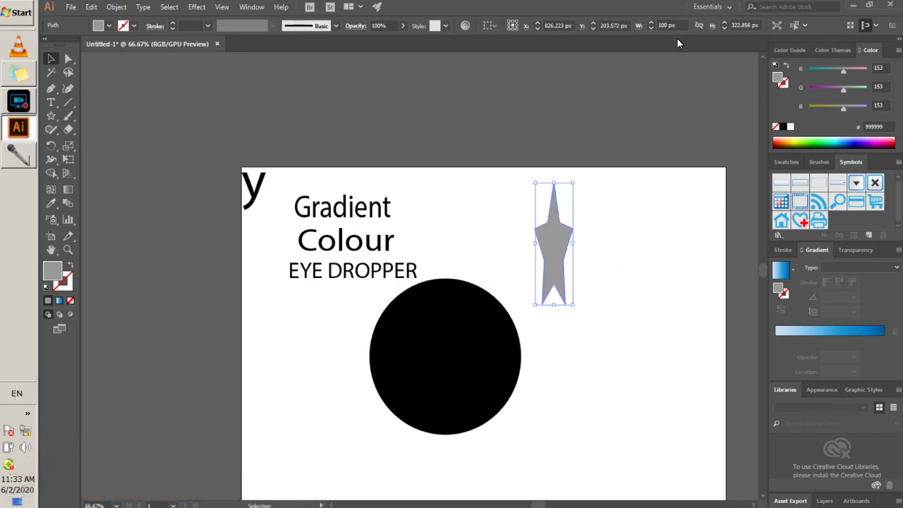
pyautogui.click(739, 27)
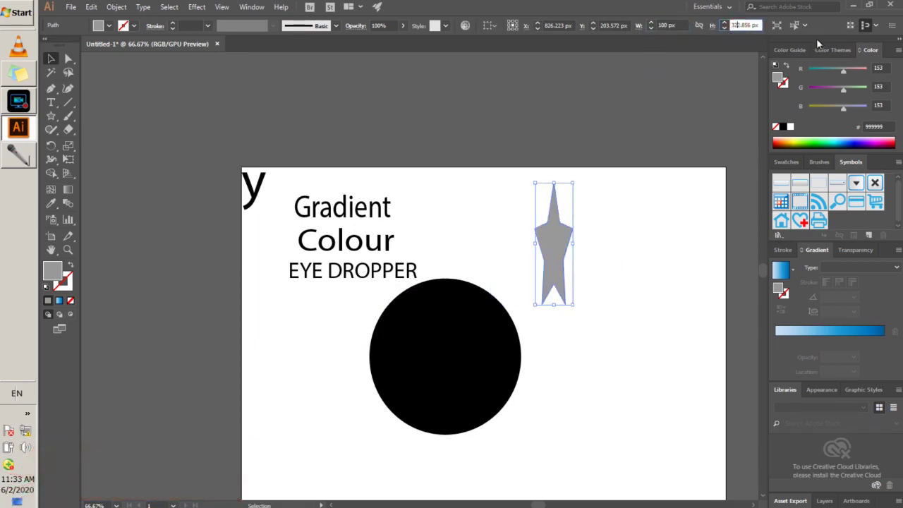
pyautogui.doubleClick(746, 26)
pyautogui.write('100')
pyautogui.press('Return')
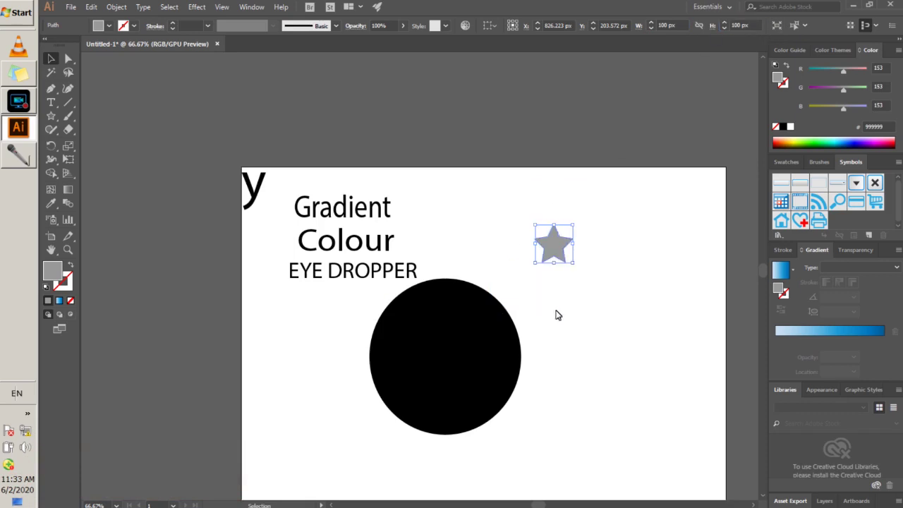
# - Set the grey star's width and height to 200 px each and clear the selection
pyautogui.click(587, 293)
pyautogui.click(556, 247)
pyautogui.doubleClick(672, 26)
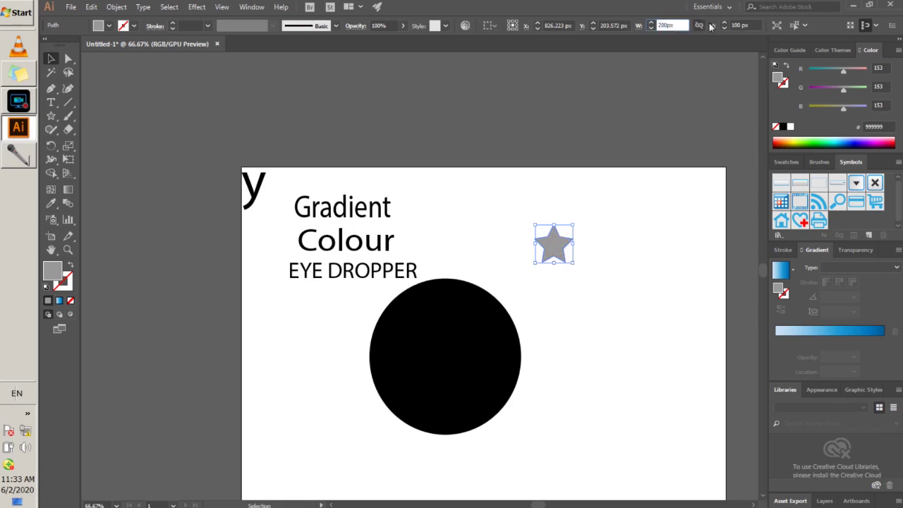
pyautogui.doubleClick(737, 27)
pyautogui.write('200')
pyautogui.press('Return')
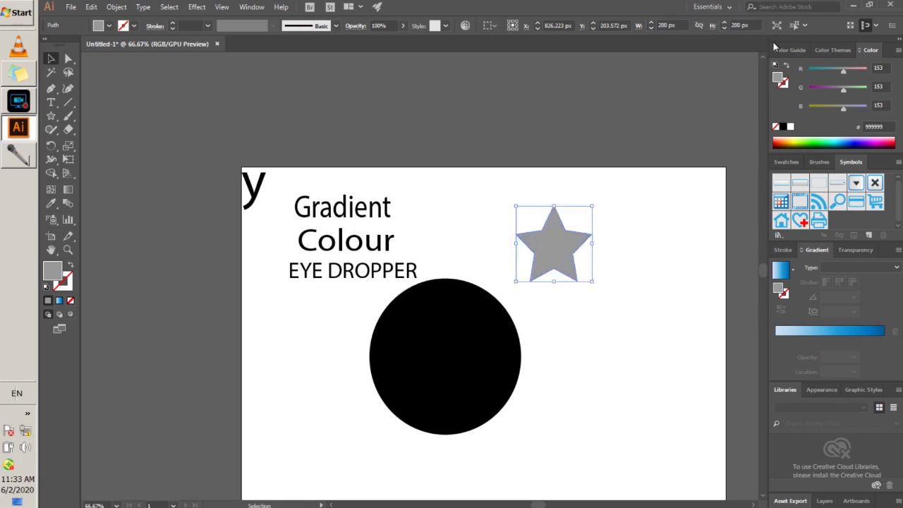
pyautogui.click(559, 314)
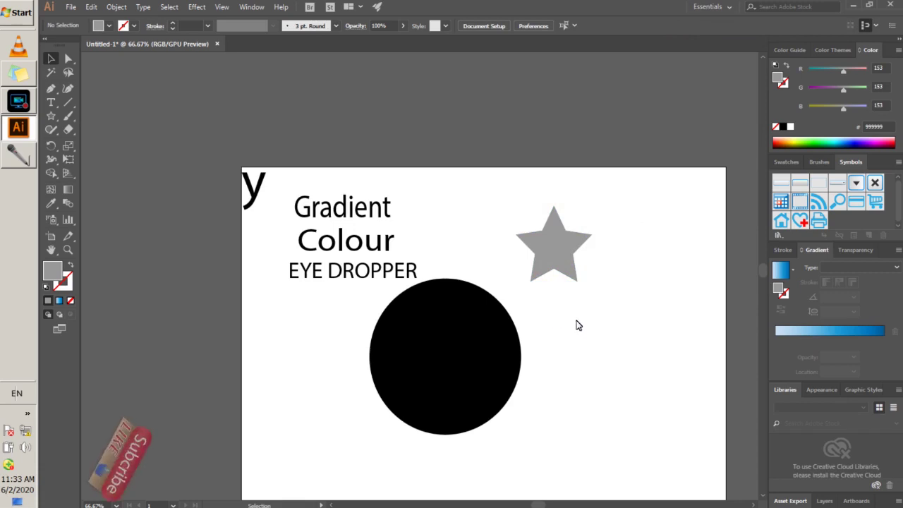
# - Draw a vertical line about 693 px long right of the grey star and a horizontal line along the circle's lower edge
pyautogui.click(572, 262)
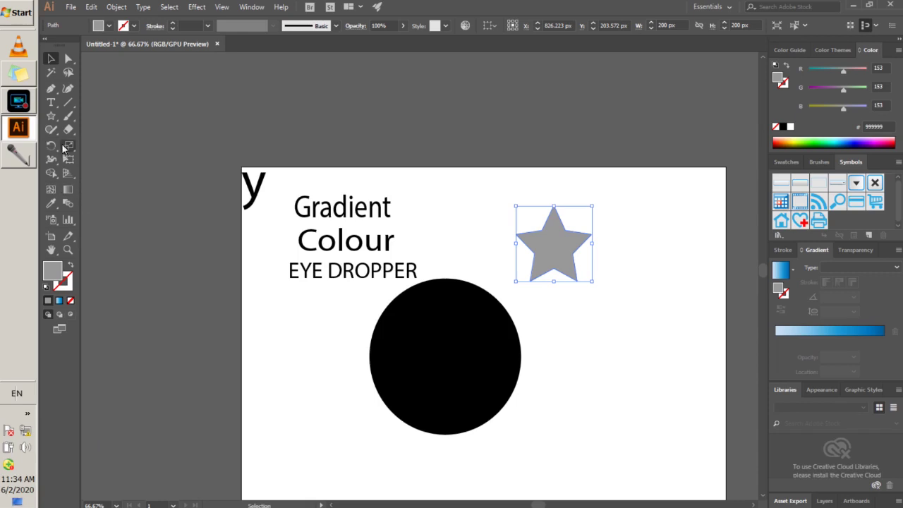
pyautogui.click(69, 103)
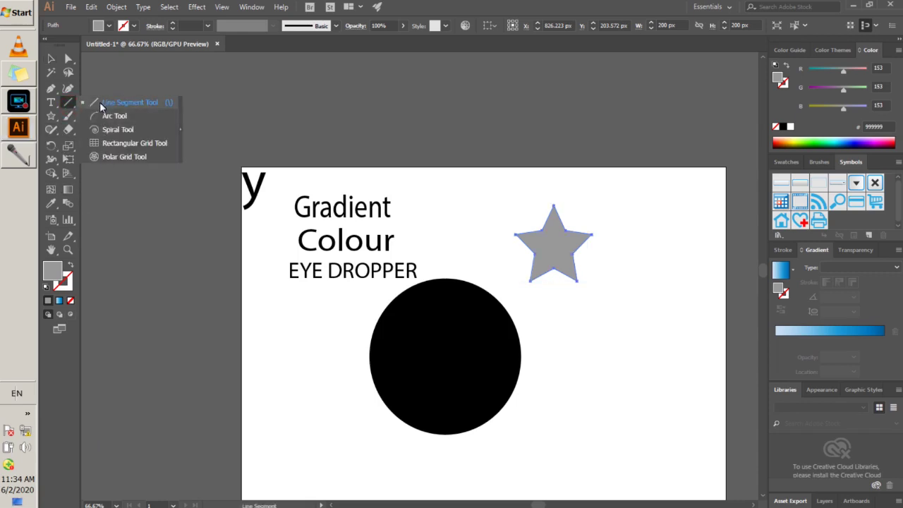
pyautogui.click(101, 103)
pyautogui.moveTo(655, 179); pyautogui.dragTo(658, 442)
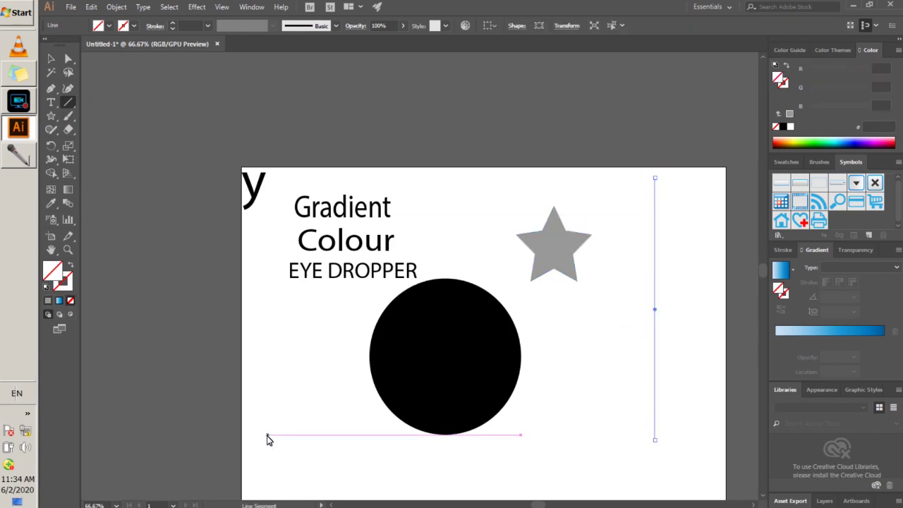
pyautogui.moveTo(259, 434); pyautogui.dragTo(623, 443)
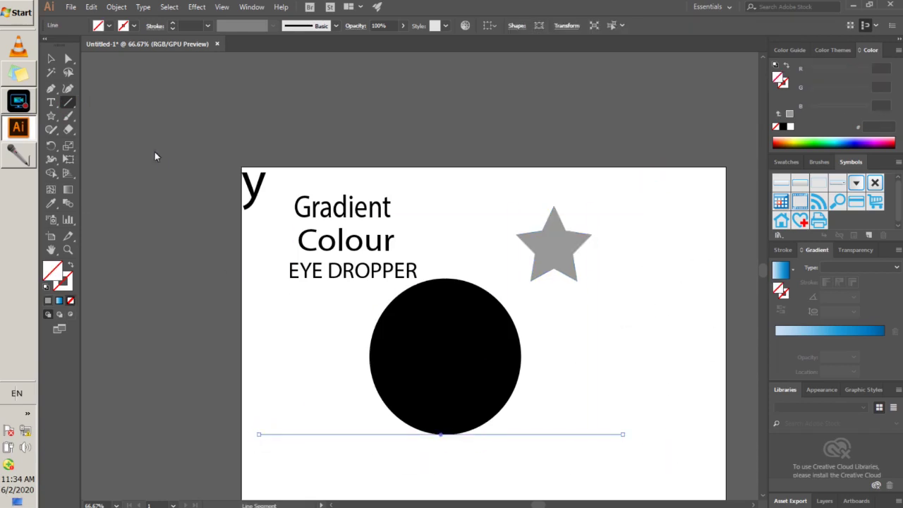
# - Give the vertical line right of the grey star a 4 pt stroke
pyautogui.click(51, 59)
pyautogui.click(274, 418)
pyautogui.moveTo(709, 280); pyautogui.dragTo(617, 340)
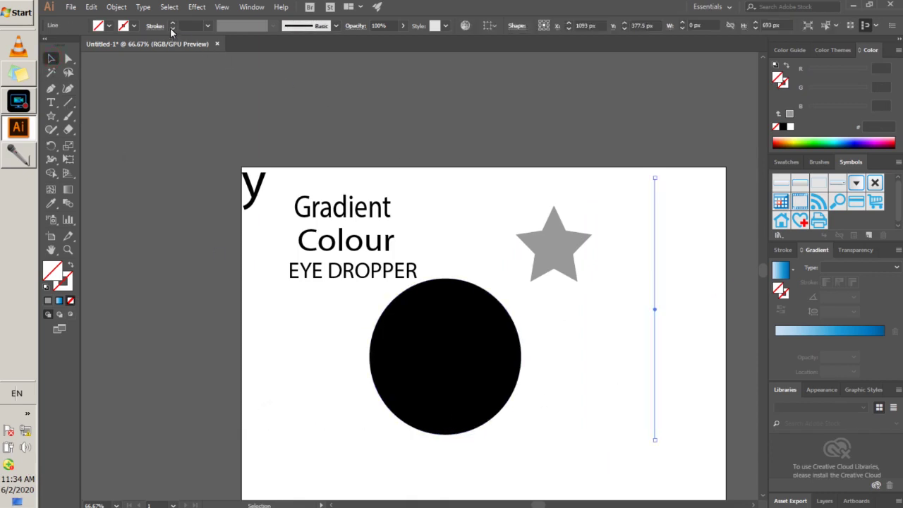
pyautogui.click(173, 26)
pyautogui.click(207, 26)
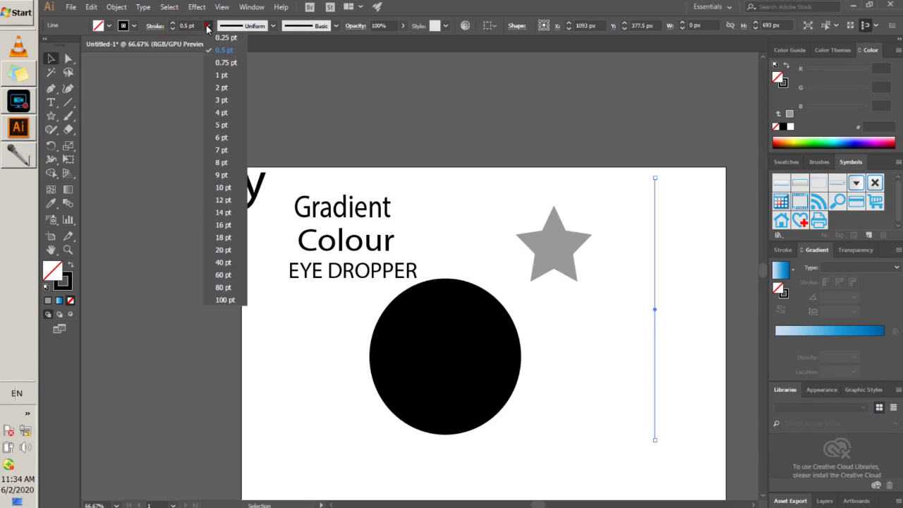
pyautogui.click(216, 113)
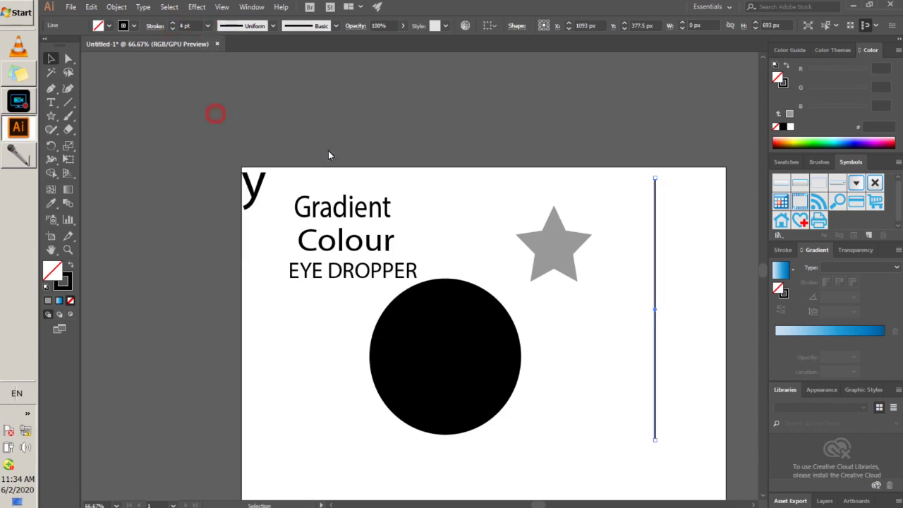
# - Set the vertical line's stroke color to dark green and clear the selection
pyautogui.click(134, 27)
pyautogui.click(98, 56)
pyautogui.click(526, 315)
pyautogui.click(597, 371)
# - Give the horizontal line along the circle's lower edge a 12 pt blue stroke and clear the selection
pyautogui.click(298, 412)
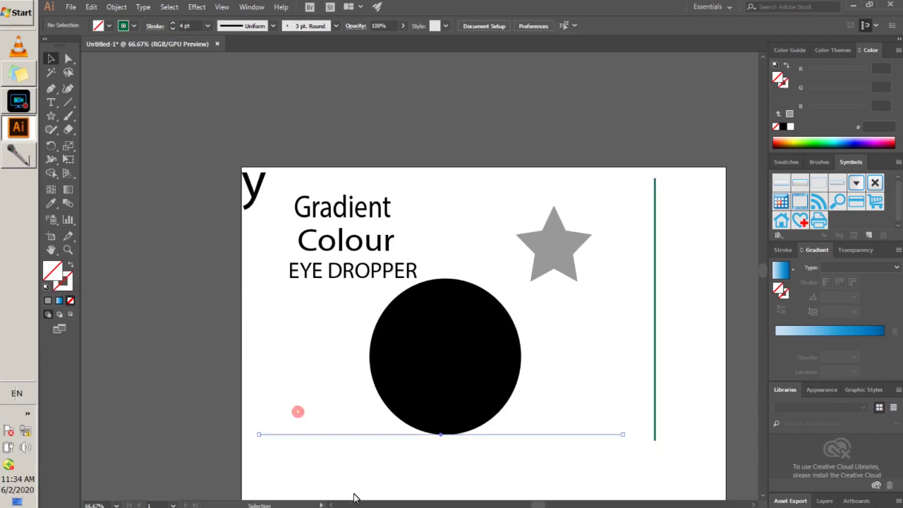
pyautogui.click(208, 25)
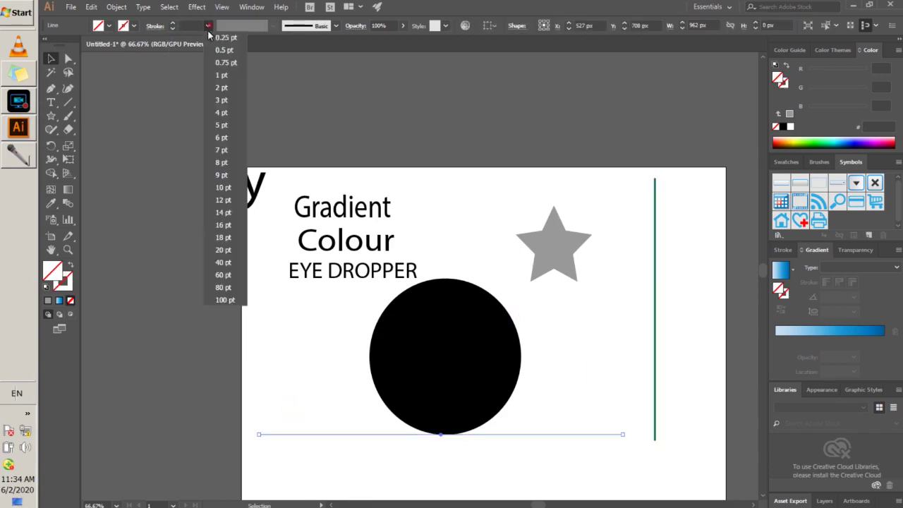
pyautogui.click(212, 195)
pyautogui.click(132, 26)
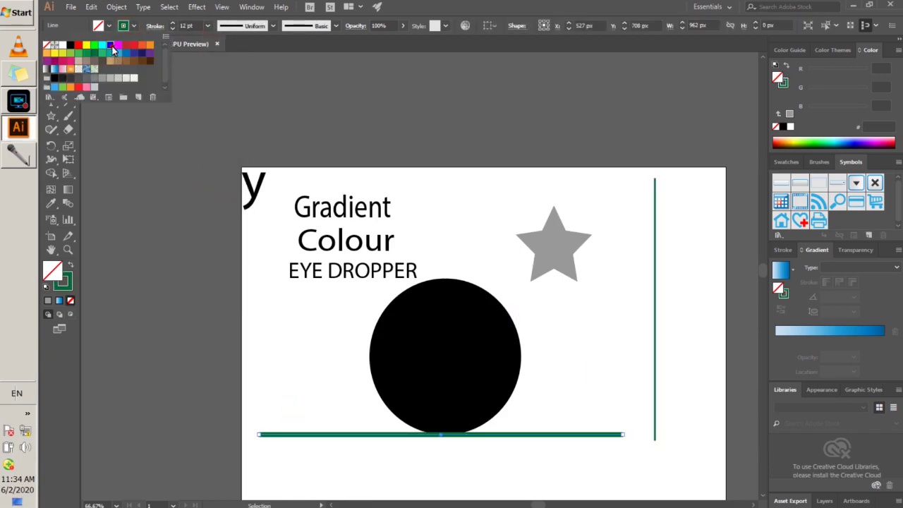
pyautogui.click(110, 45)
pyautogui.click(258, 313)
pyautogui.click(303, 347)
# - Move the blue horizontal line down to about Y 731 px, just below the circle, and deselect it
pyautogui.moveTo(361, 435); pyautogui.dragTo(364, 448)
pyautogui.click(520, 468)
pyautogui.click(484, 447)
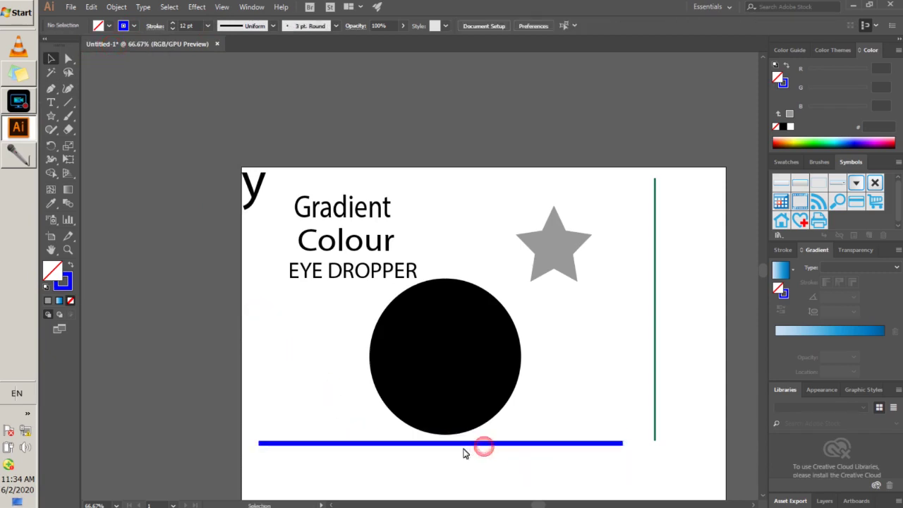
# - Slant the blue line by moving its right endpoint to about X 955, Y 373 px and its left endpoint to the circle's bottom
pyautogui.click(462, 444)
pyautogui.scroll(2, 448, 466)
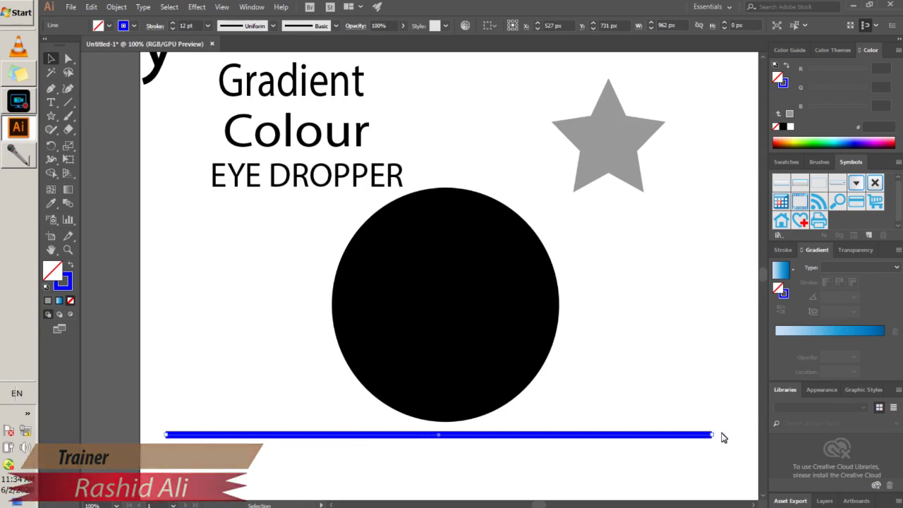
pyautogui.click(69, 58)
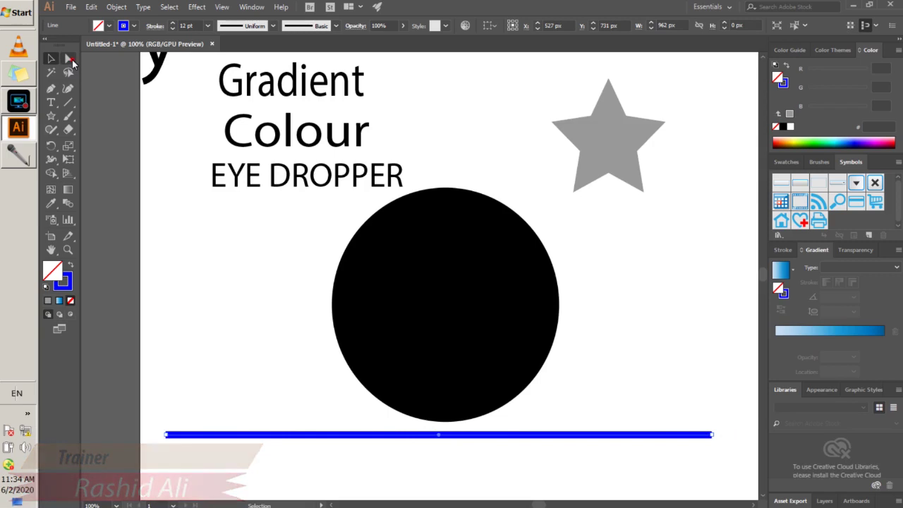
pyautogui.moveTo(713, 437); pyautogui.dragTo(682, 232)
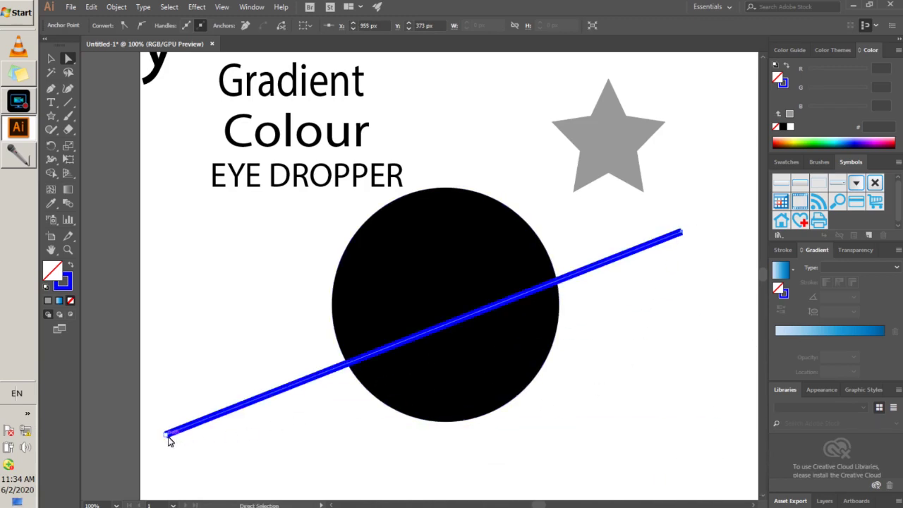
pyautogui.moveTo(167, 435); pyautogui.dragTo(447, 423)
pyautogui.click(597, 426)
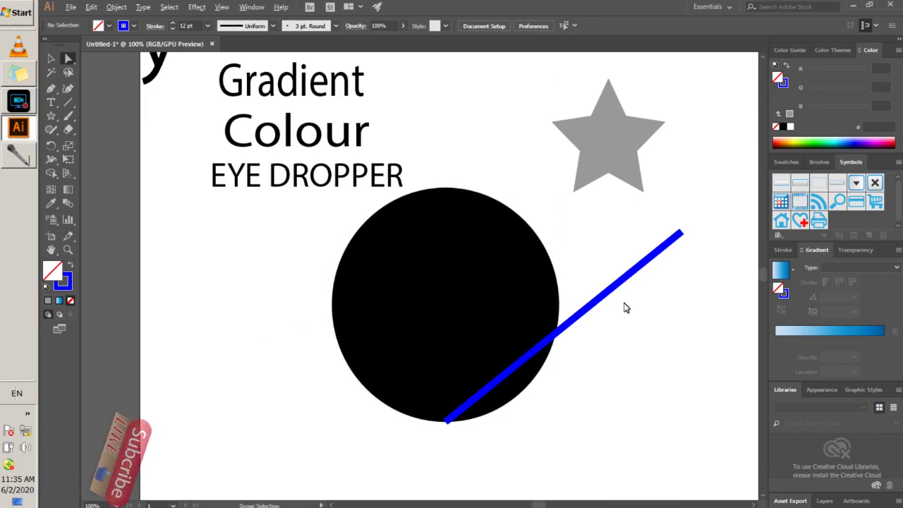
# - Move the grey star up about 46 px and pull its top point down to X 826, Y 186 px as a notch
pyautogui.scroll(-2, 625, 303)
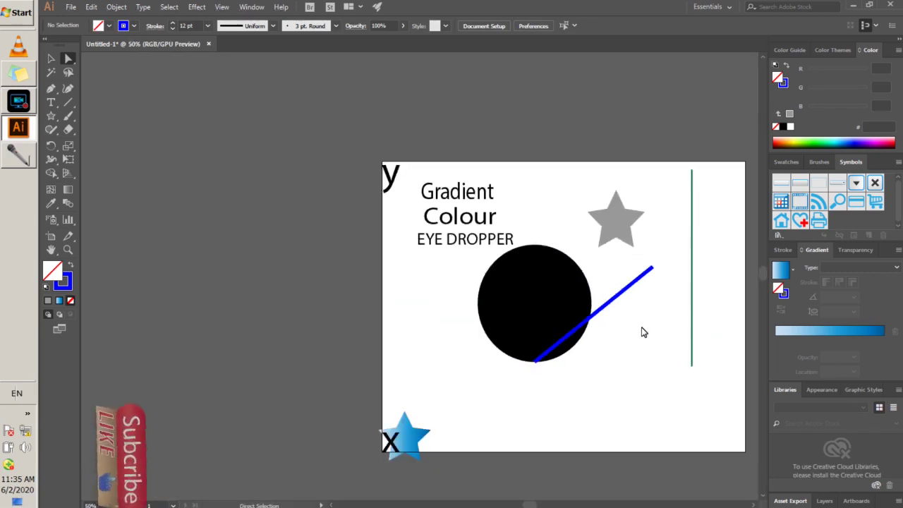
pyautogui.click(626, 211)
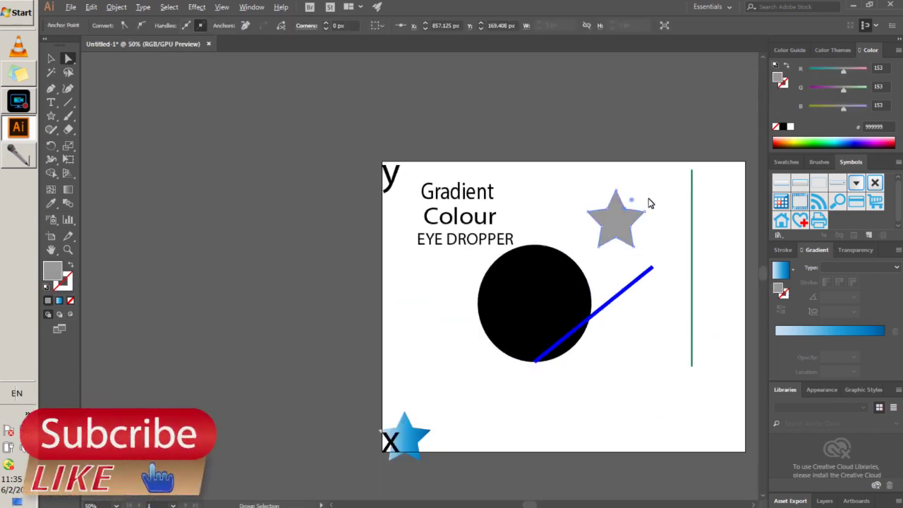
pyautogui.scroll(4, 651, 203)
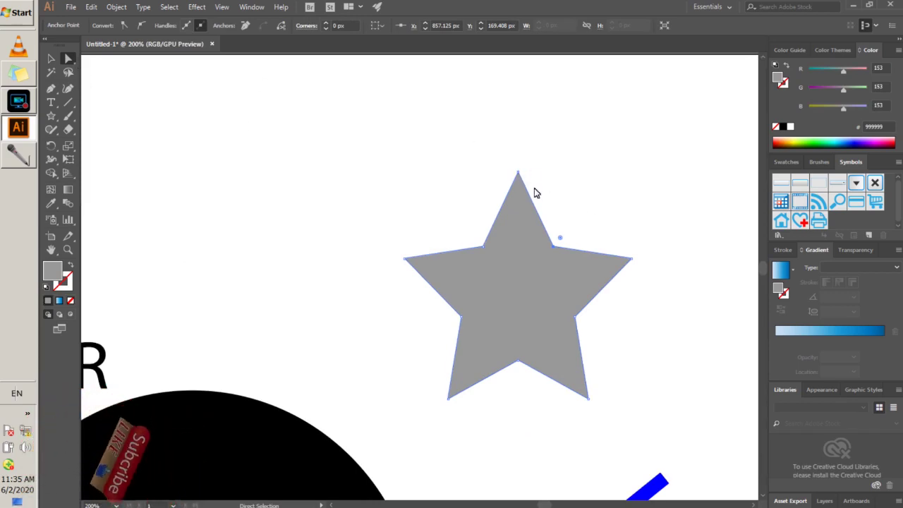
pyautogui.click(535, 236)
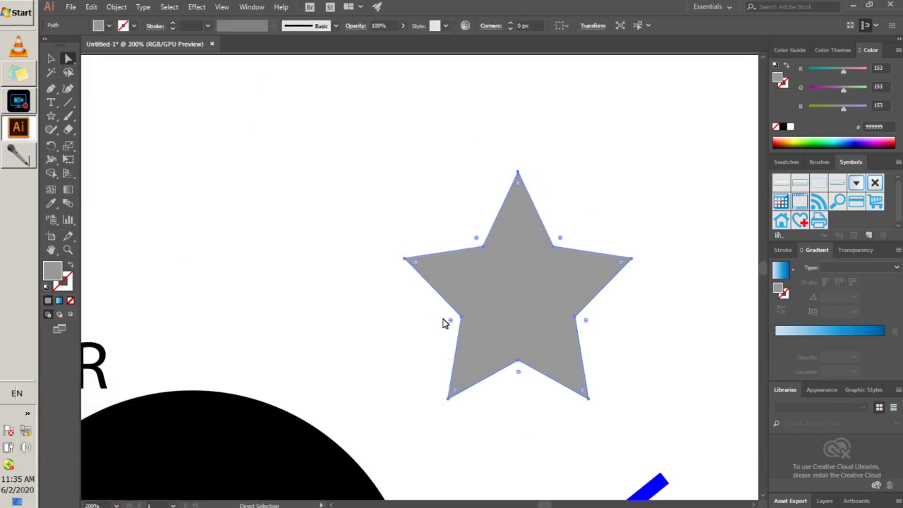
pyautogui.click(519, 173)
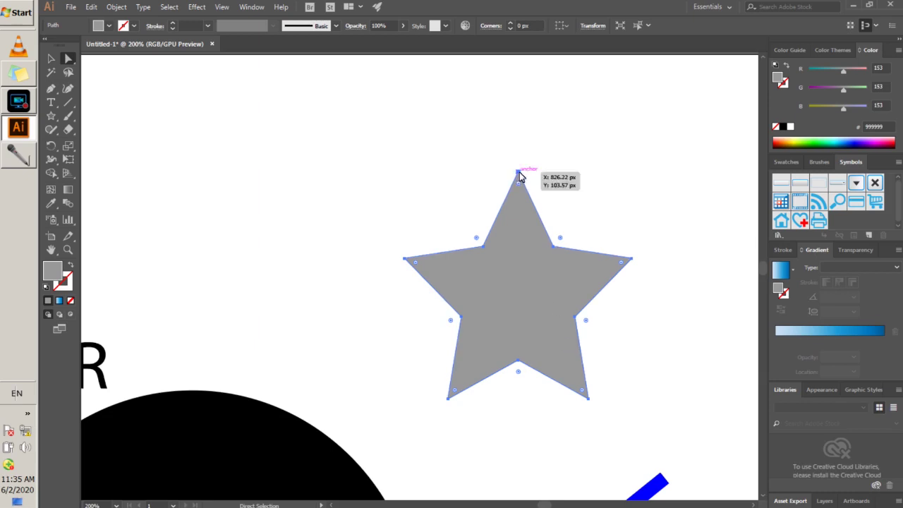
pyautogui.moveTo(519, 176); pyautogui.dragTo(521, 126)
pyautogui.click(520, 124)
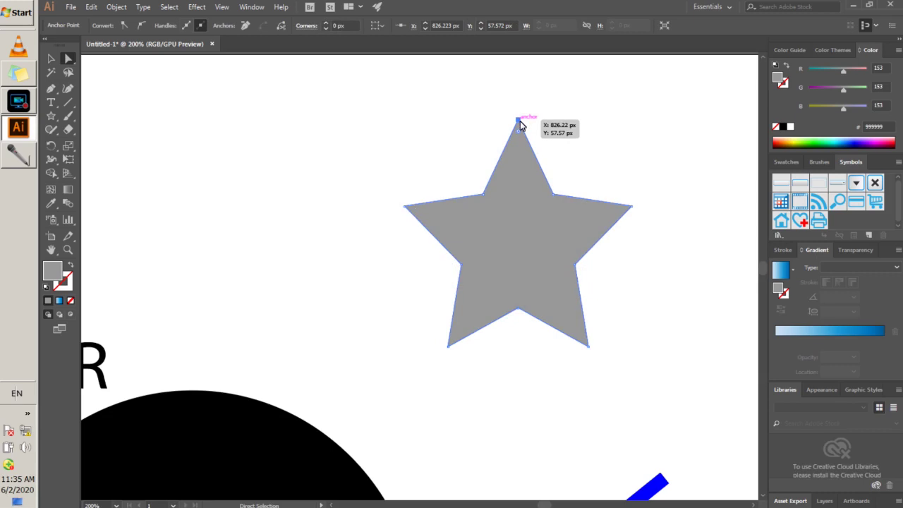
pyautogui.moveTo(520, 124); pyautogui.dragTo(519, 265)
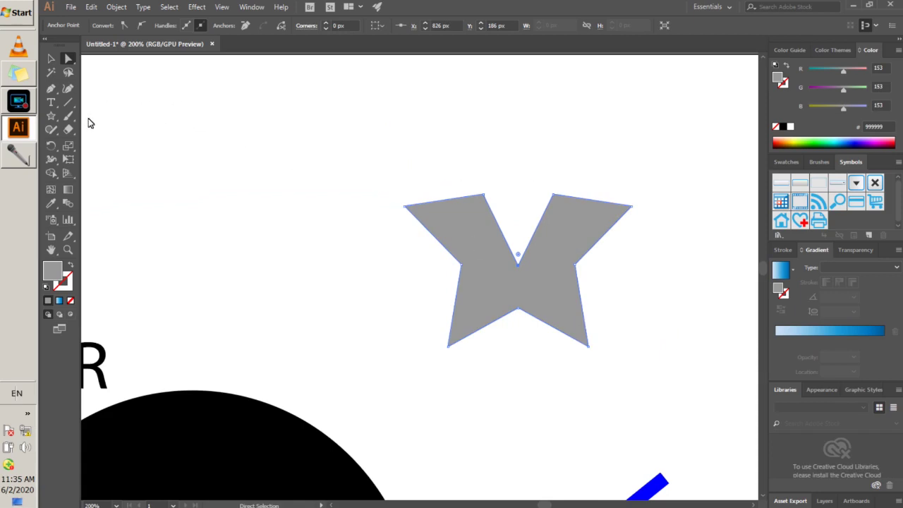
# - Create an open arc of 100 by 100 px along the X axis with slope 50 left of the notched star
pyautogui.moveTo(68, 103); pyautogui.dragTo(102, 116)
pyautogui.click(210, 260)
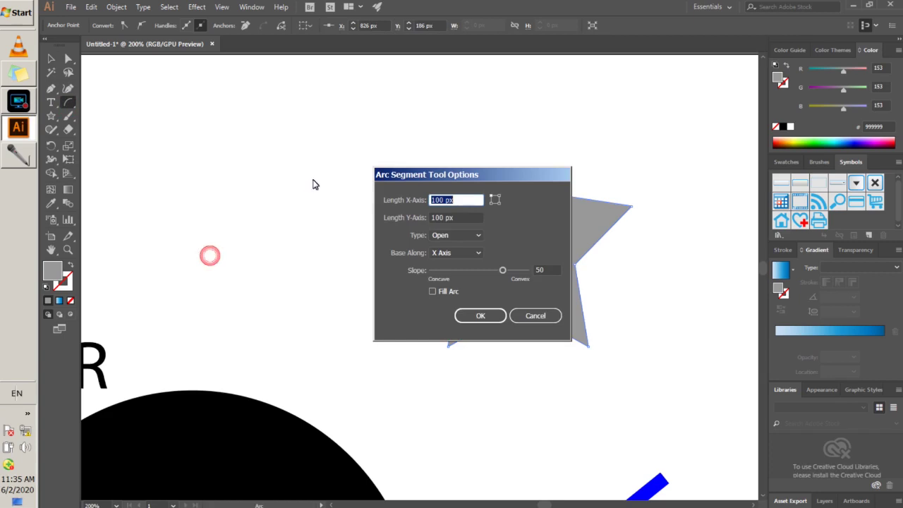
pyautogui.click(480, 318)
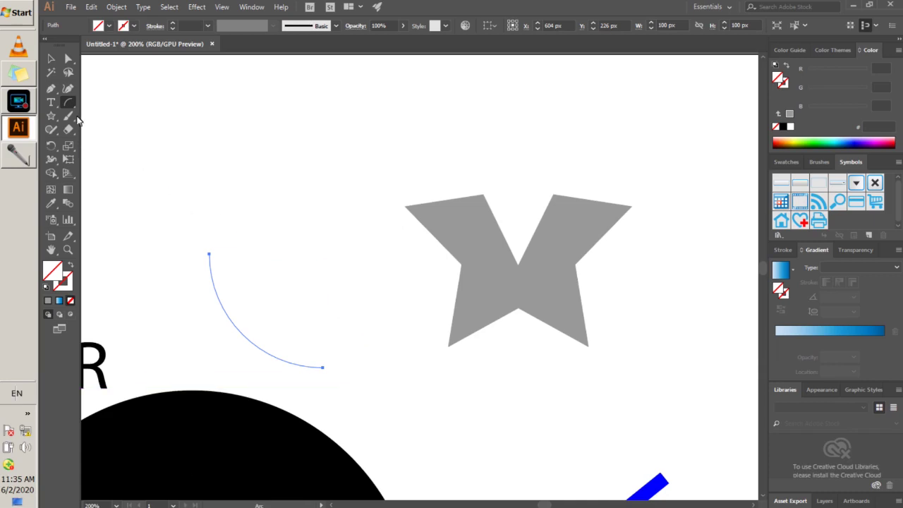
# - Create a spiral with 50 px radius, 80% decay and 10 segments above the arc, and enlarge it to about 140 by 114.5 px
pyautogui.moveTo(68, 103); pyautogui.dragTo(103, 127)
pyautogui.click(288, 165)
pyautogui.click(484, 205)
pyautogui.click(485, 228)
pyautogui.click(485, 259)
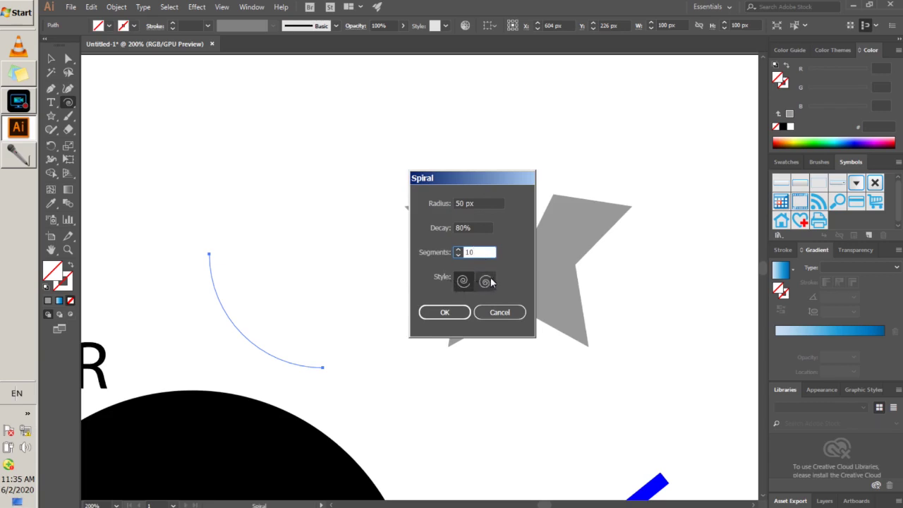
pyautogui.click(446, 312)
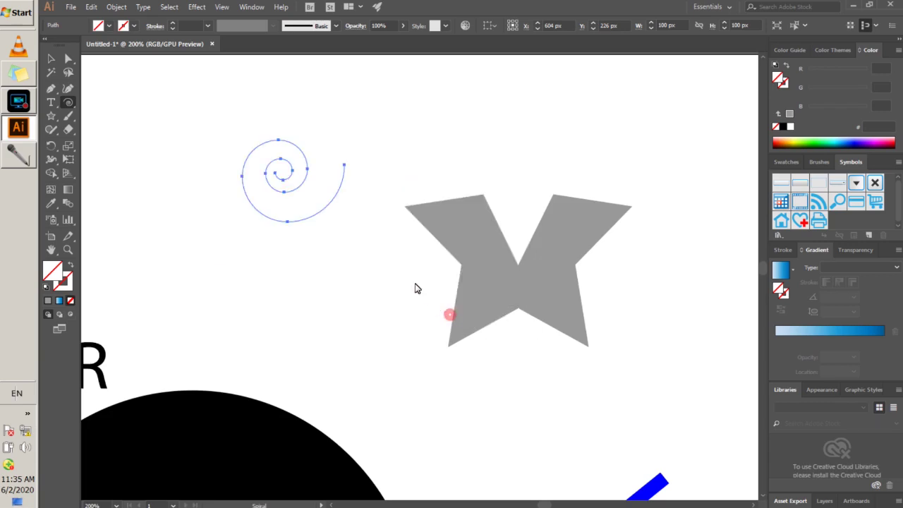
pyautogui.press('v')
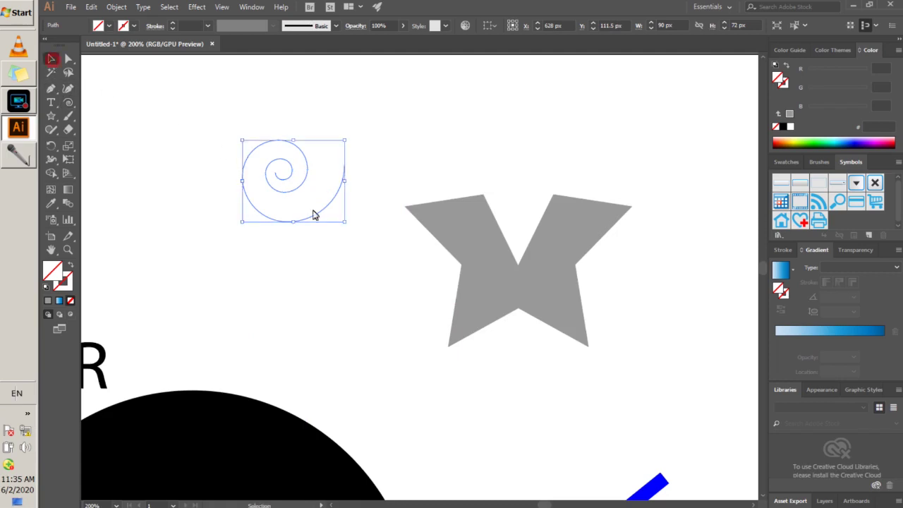
pyautogui.moveTo(346, 226); pyautogui.dragTo(403, 271)
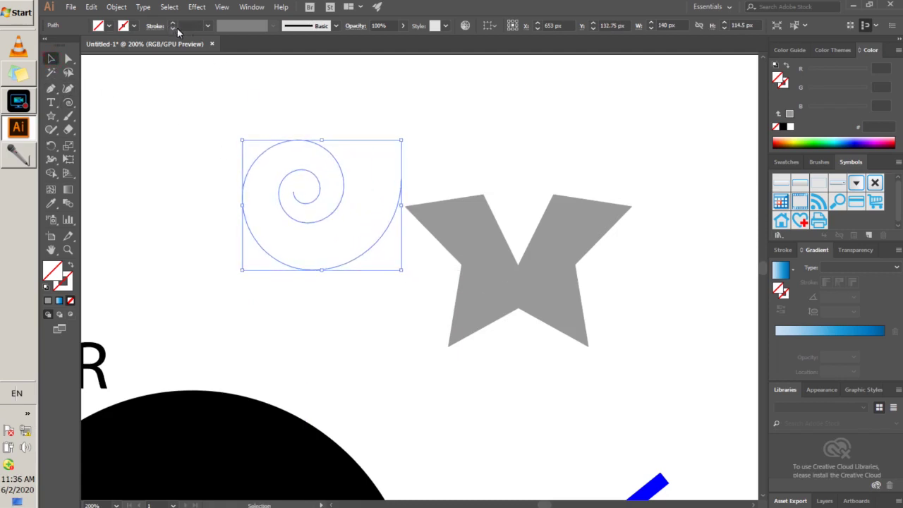
# - Give the spiral a 7 pt magenta stroke
pyautogui.click(208, 26)
pyautogui.click(224, 152)
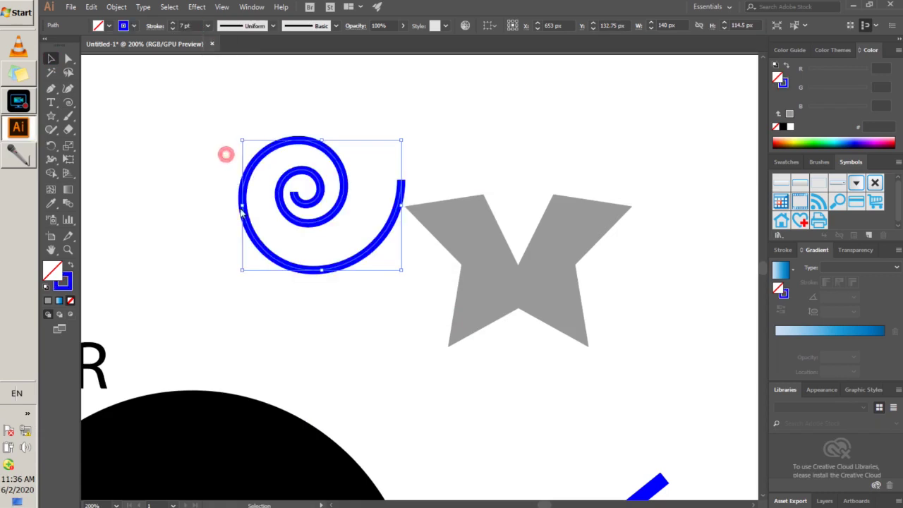
pyautogui.click(134, 26)
pyautogui.click(125, 46)
pyautogui.click(141, 177)
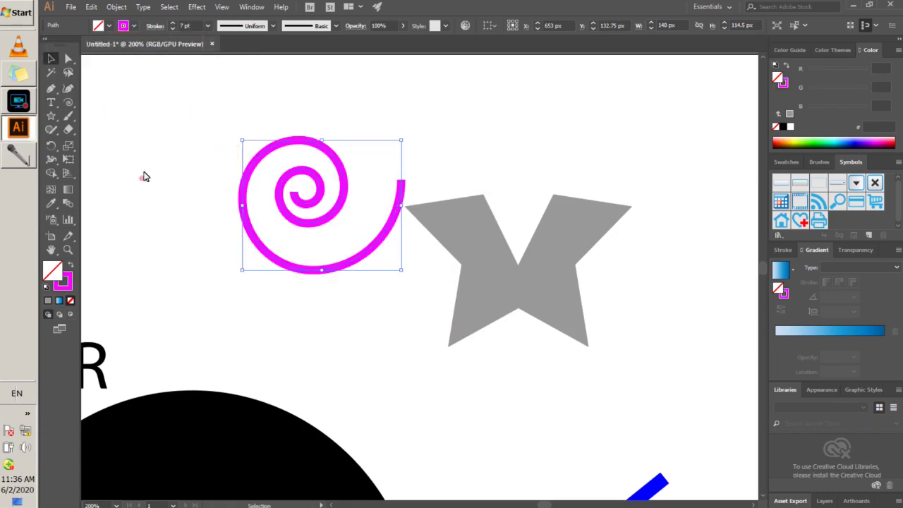
pyautogui.click(151, 120)
# - Move the magenta spiral onto the black circle, at about X 547, Y 473 px
pyautogui.moveTo(283, 203); pyautogui.dragTo(187, 480)
pyautogui.scroll(-3, 187, 424)
pyautogui.scroll(-3, 186, 392)
pyautogui.moveTo(174, 353); pyautogui.dragTo(163, 441)
pyautogui.scroll(-5, 201, 402)
pyautogui.scroll(-3, 205, 403)
pyautogui.scroll(-1, 328, 344)
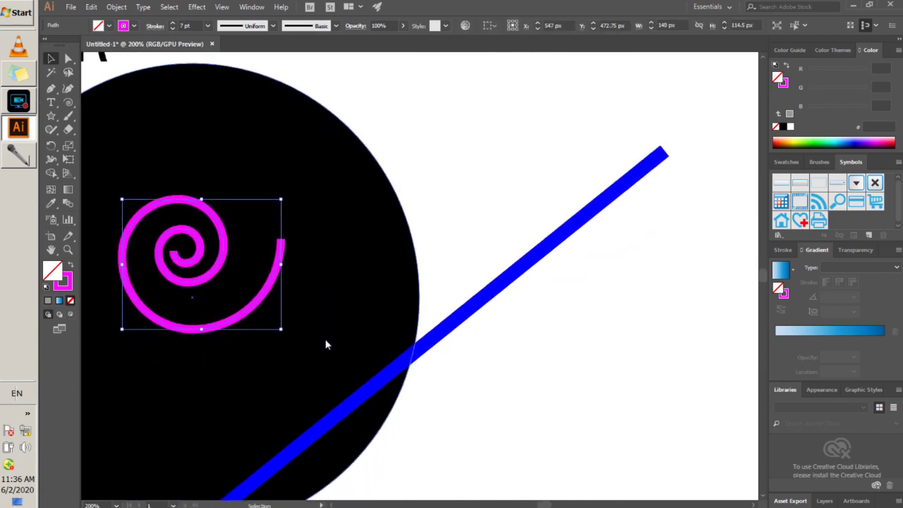
pyautogui.scroll(-3, 308, 283)
# - Separate the blue line and spiral from the black circle, and shrink the circle to about 244 by 251 px left of the spiral
pyautogui.click(370, 284)
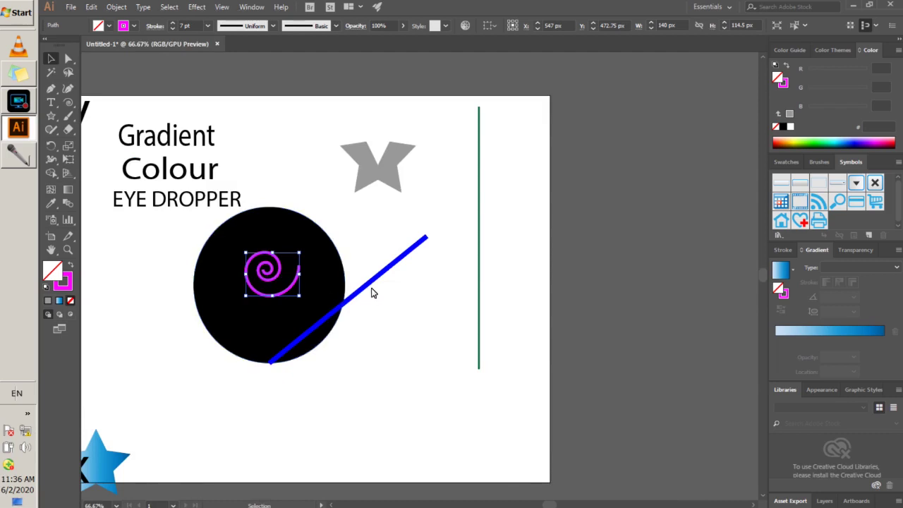
pyautogui.moveTo(310, 316); pyautogui.dragTo(231, 308)
pyautogui.click(373, 274)
pyautogui.click(278, 262)
pyautogui.moveTo(255, 358); pyautogui.dragTo(253, 297)
pyautogui.moveTo(261, 244); pyautogui.dragTo(175, 319)
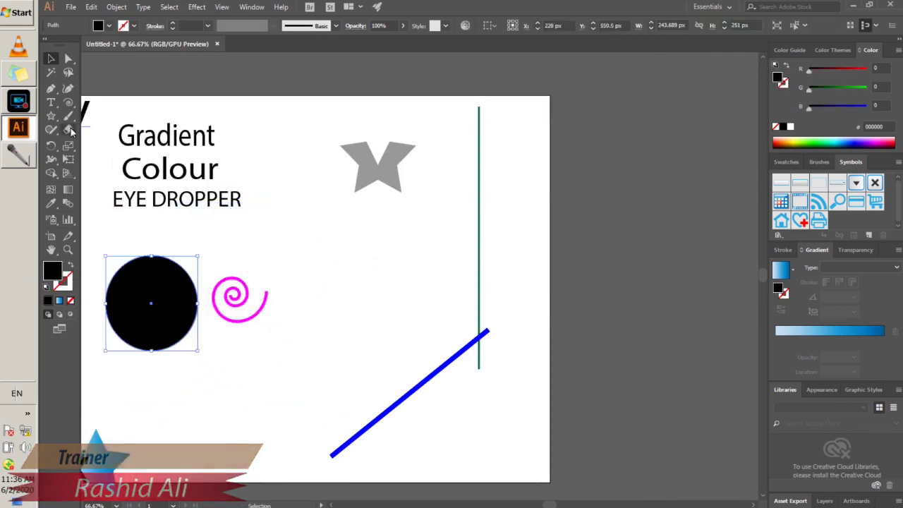
pyautogui.click(52, 115)
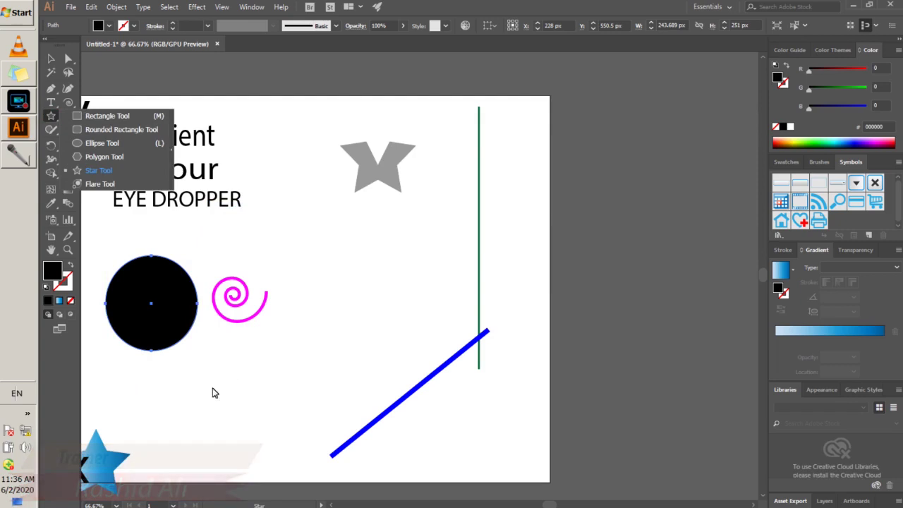
pyautogui.click(51, 59)
pyautogui.click(175, 441)
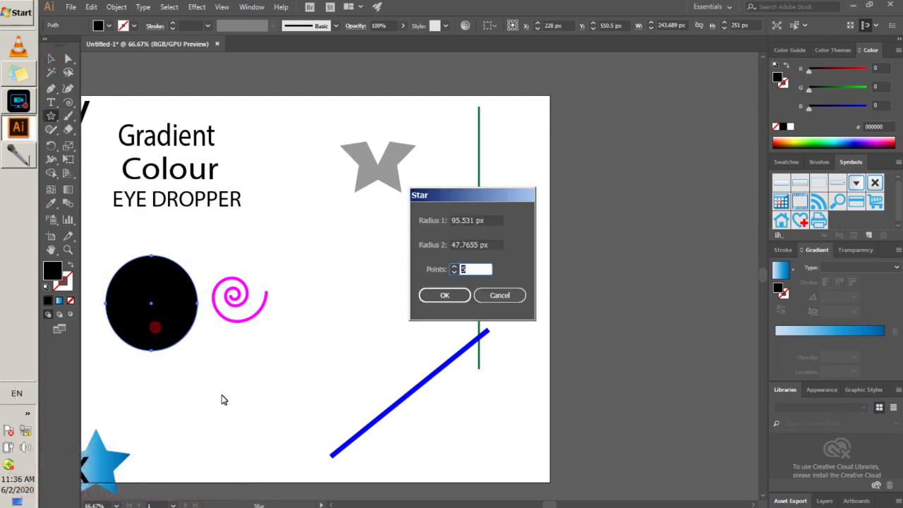
pyautogui.press('Escape')
# - Move the black circle right of the spiral to about X 742, Y 492.5 px and set its width and height to 250 px
pyautogui.click(50, 58)
pyautogui.click(146, 379)
pyautogui.moveTo(145, 328); pyautogui.dragTo(339, 306)
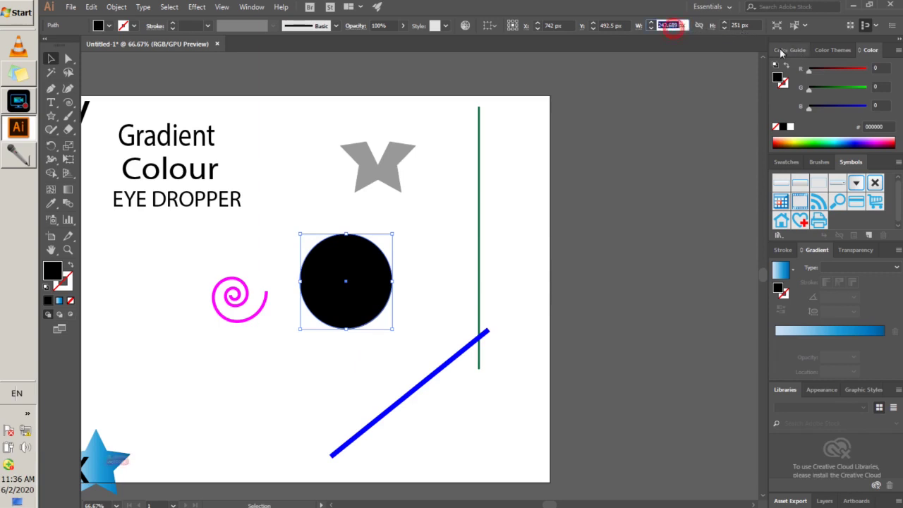
pyautogui.click(748, 27)
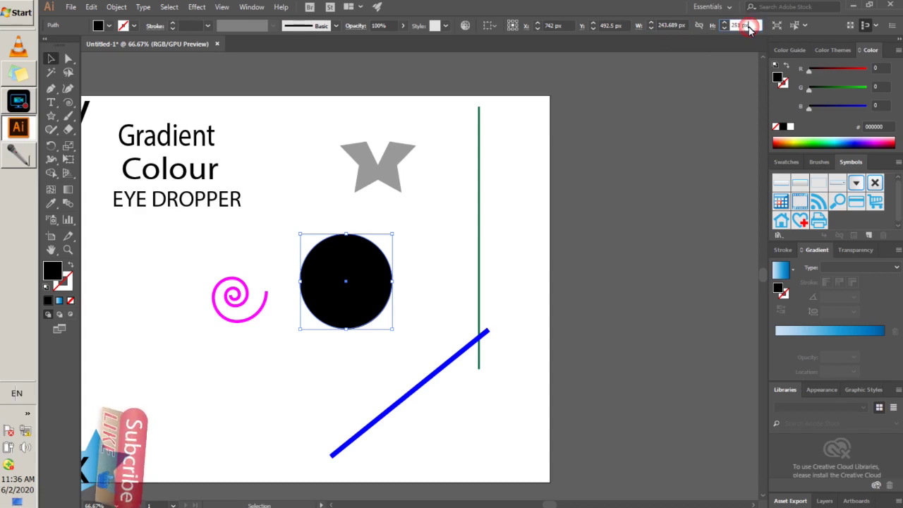
pyautogui.click(672, 29)
pyautogui.write('250')
pyautogui.press('Return')
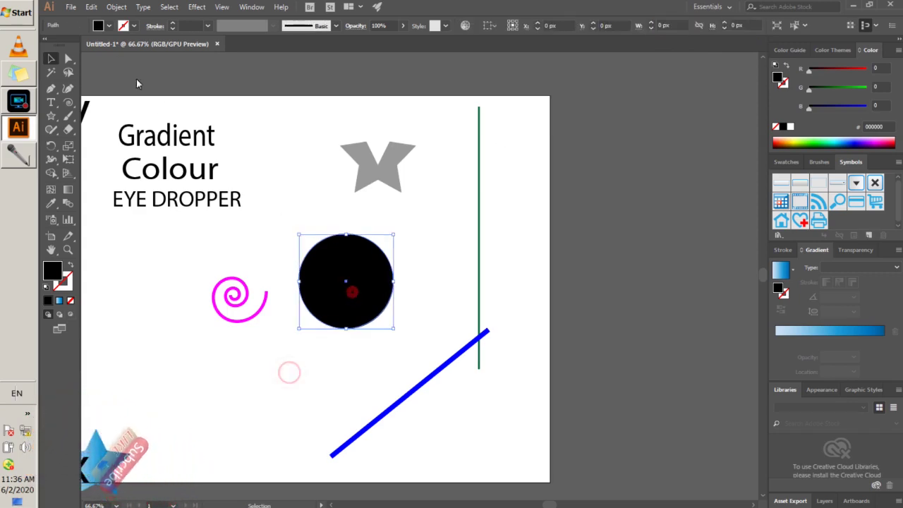
# - Fill the circle with the white-to-orange radial gradient swatch
pyautogui.click(108, 27)
pyautogui.click(73, 78)
pyautogui.click(194, 315)
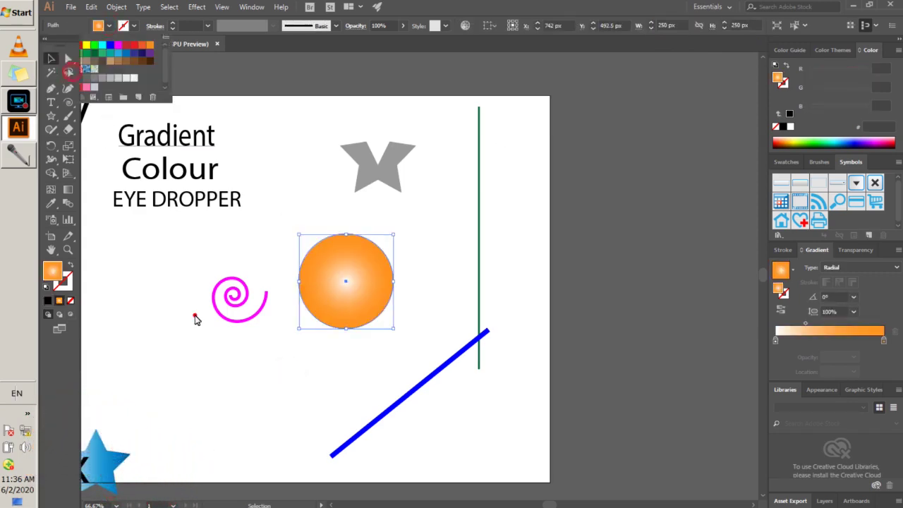
# - Move the magenta spiral left to about X 284, Y 524.75 px and set its width and height to 150 px
pyautogui.click(240, 374)
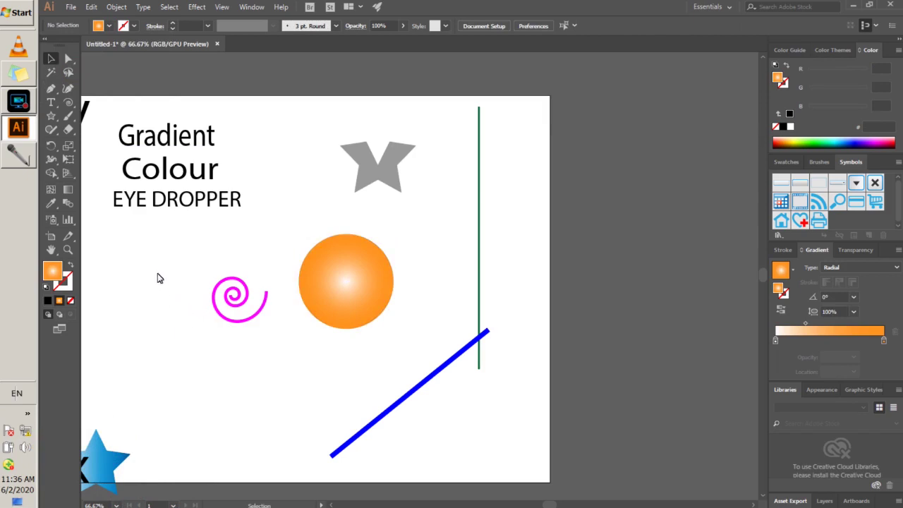
pyautogui.moveTo(339, 303); pyautogui.dragTo(350, 289)
pyautogui.moveTo(226, 305); pyautogui.dragTo(159, 300)
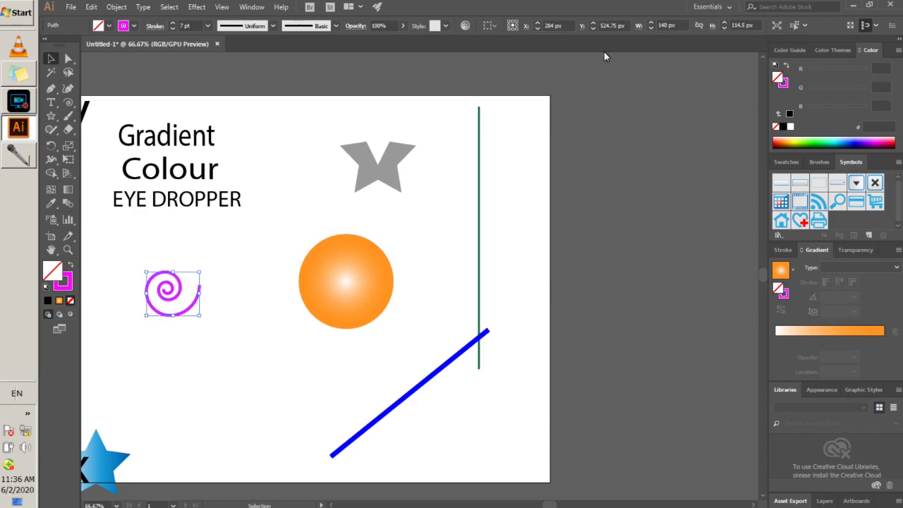
pyautogui.click(676, 26)
pyautogui.write('150')
pyautogui.press('Tab')
pyautogui.write('1')
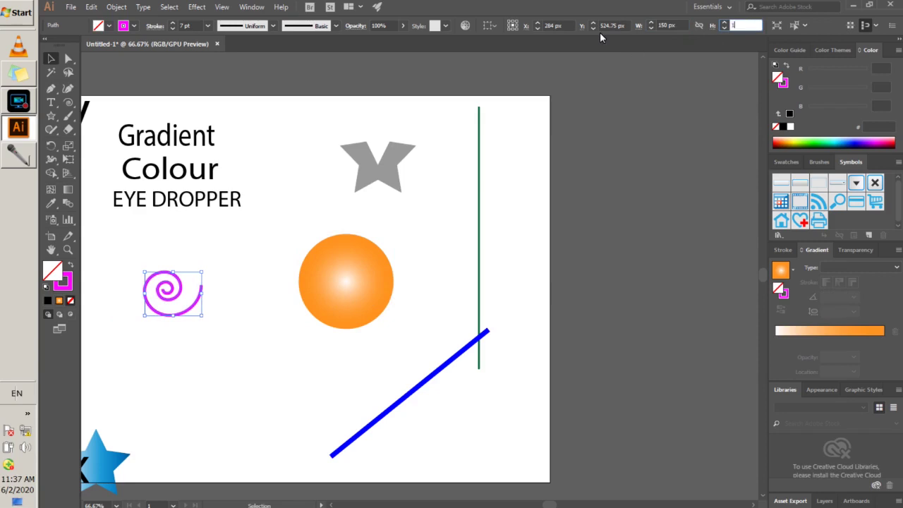
pyautogui.write('50')
pyautogui.press('Return')
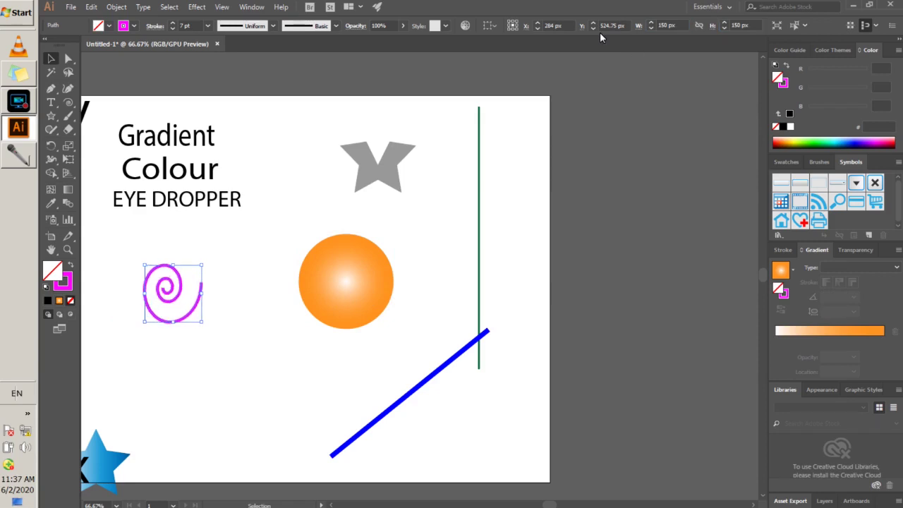
# - Try the magenta spiral on the orange circle at about X 761, Y 511.75 px, and move it back to the circle's left
pyautogui.click(229, 334)
pyautogui.moveTo(185, 297); pyautogui.dragTo(362, 289)
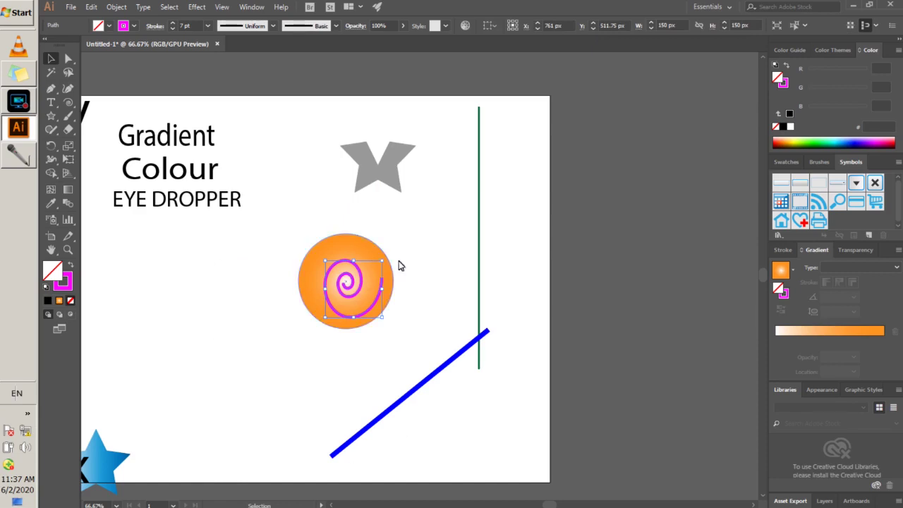
pyautogui.click(426, 260)
pyautogui.moveTo(351, 295); pyautogui.dragTo(189, 286)
# - Move the blue gradient star from the artboard's lower-left area onto the middle of the orange circle
pyautogui.click(136, 431)
pyautogui.moveTo(113, 460); pyautogui.dragTo(360, 284)
pyautogui.click(445, 289)
# - Select the blue star together with the orange circle and align their vertical centers
pyautogui.moveTo(276, 218); pyautogui.dragTo(445, 355)
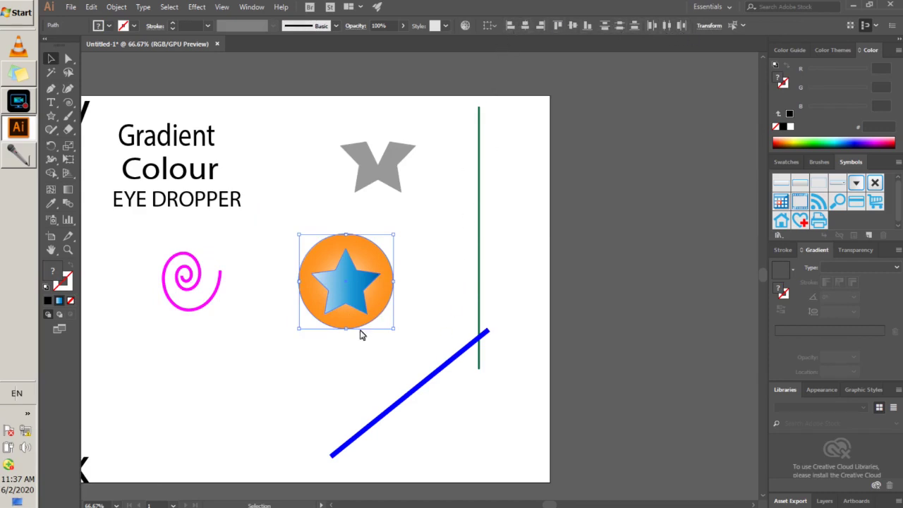
pyautogui.click(346, 347)
pyautogui.moveTo(282, 216); pyautogui.dragTo(431, 364)
pyautogui.click(436, 261)
pyautogui.moveTo(278, 234); pyautogui.dragTo(315, 253)
pyautogui.click(268, 259)
pyautogui.moveTo(270, 218); pyautogui.dragTo(465, 359)
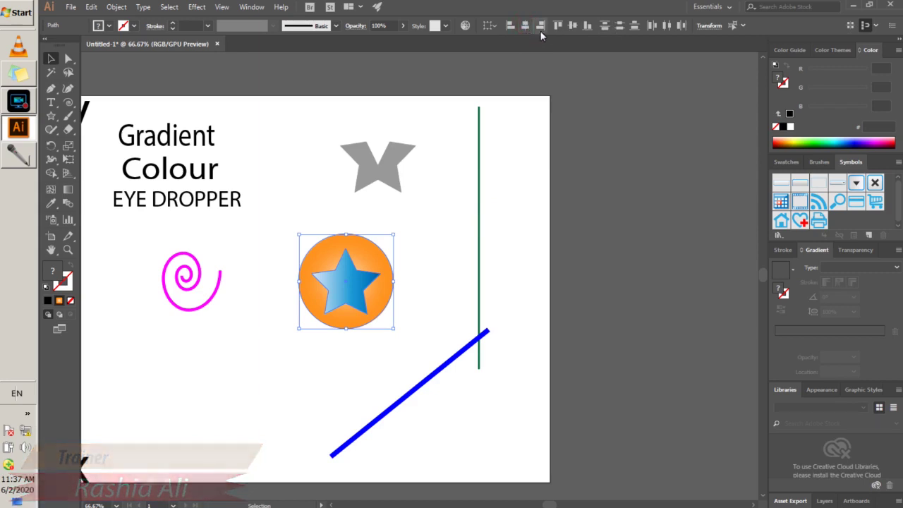
pyautogui.click(574, 26)
pyautogui.click(480, 227)
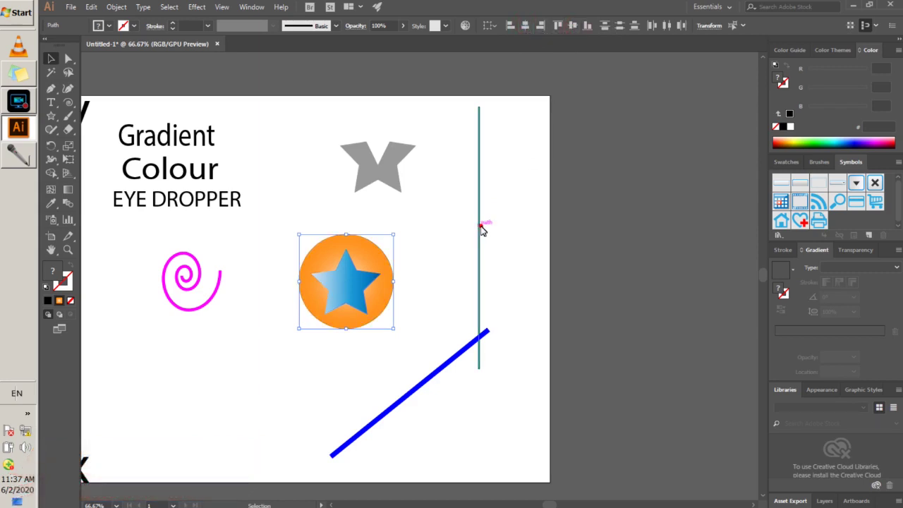
# - Center the blue star and the orange circle on each other both horizontally and vertically
pyautogui.click(345, 294)
pyautogui.moveTo(276, 216); pyautogui.dragTo(420, 344)
pyautogui.click(525, 26)
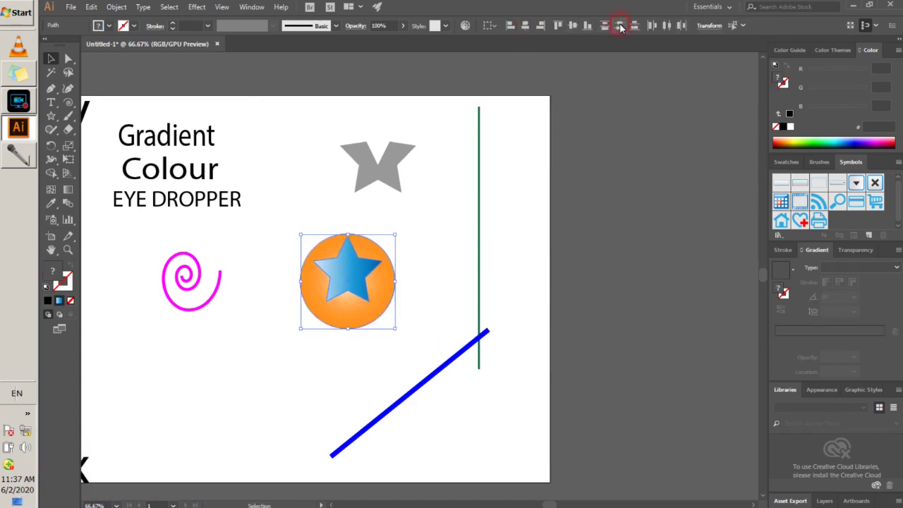
pyautogui.click(574, 28)
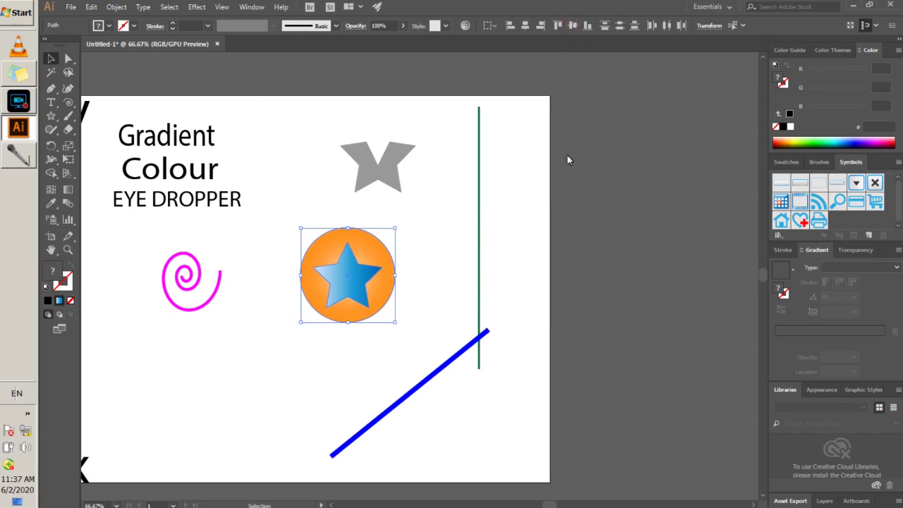
pyautogui.click(491, 259)
# - Shrink the blue star to about half its size and place it just inside the orange circle's lower edge
pyautogui.click(358, 342)
pyautogui.click(351, 298)
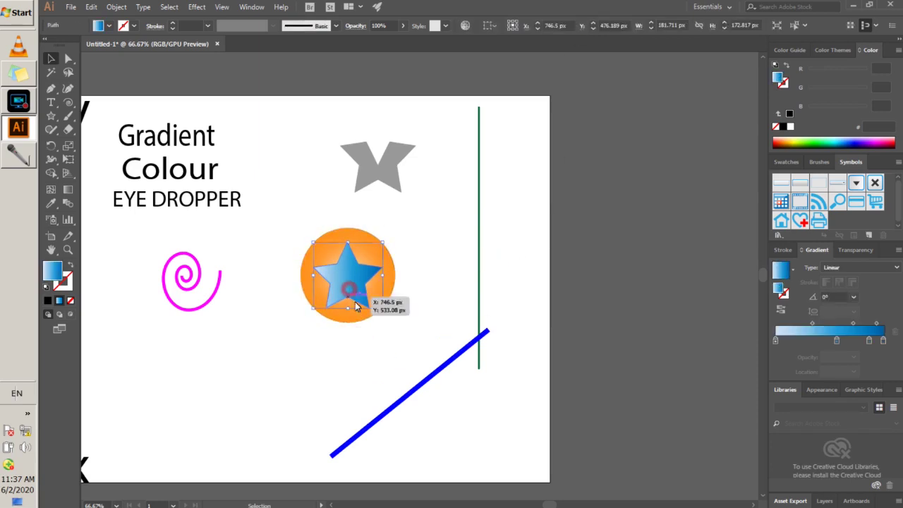
pyautogui.moveTo(351, 303); pyautogui.dragTo(350, 284)
pyautogui.click(353, 346)
pyautogui.click(350, 283)
pyautogui.click(370, 328)
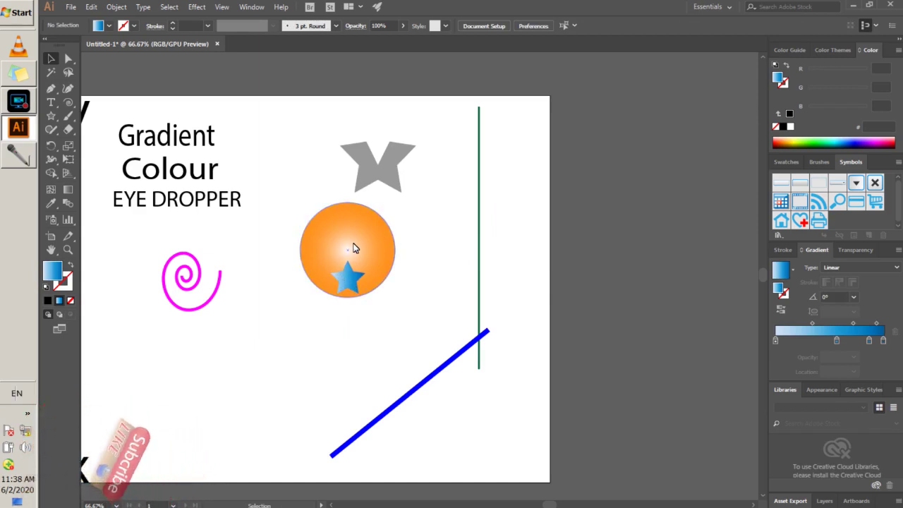
# - Select the small blue star with the orange circle and apply Vertical Align Center
pyautogui.moveTo(289, 204); pyautogui.dragTo(415, 341)
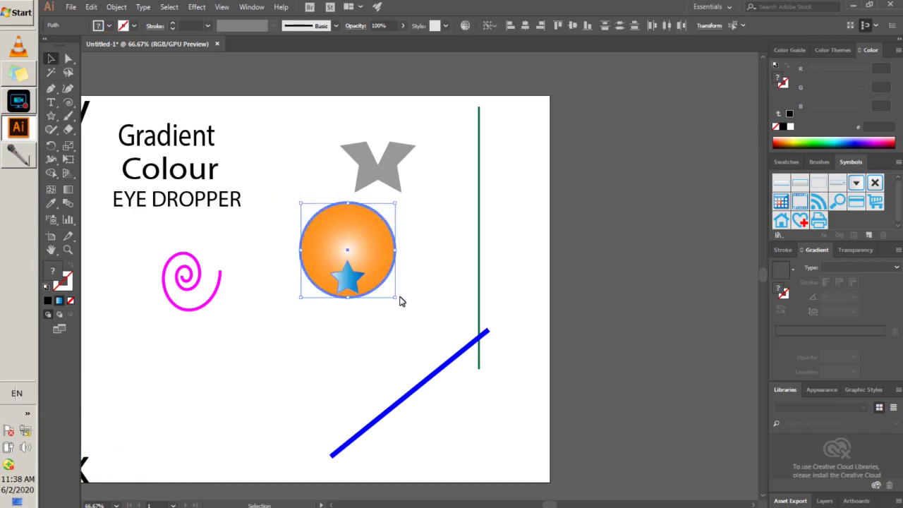
pyautogui.click(397, 357)
pyautogui.moveTo(281, 206); pyautogui.dragTo(430, 318)
pyautogui.click(574, 26)
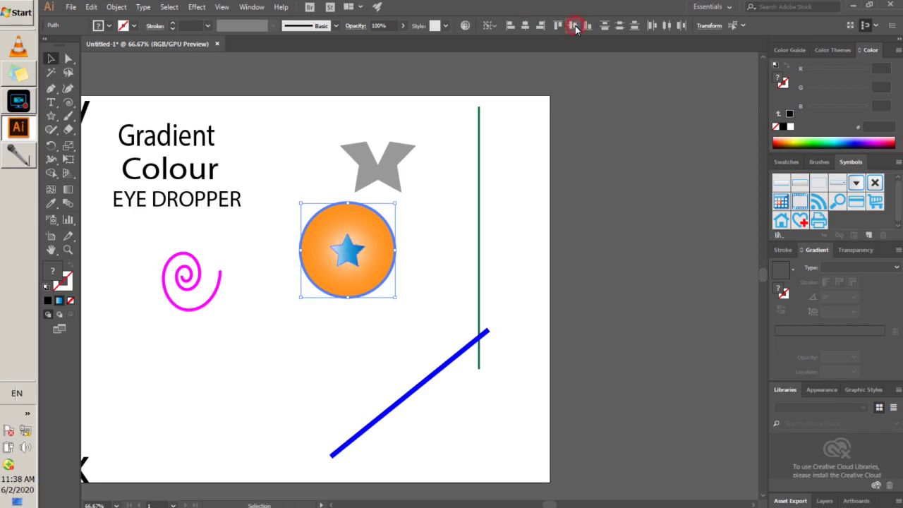
# - Try top, bottom, left and right alignment of the star and circle, returning them to centered alignment in both directions
pyautogui.click(558, 25)
pyautogui.click(588, 26)
pyautogui.click(574, 27)
pyautogui.click(510, 26)
pyautogui.click(540, 26)
pyautogui.click(525, 26)
pyautogui.click(273, 346)
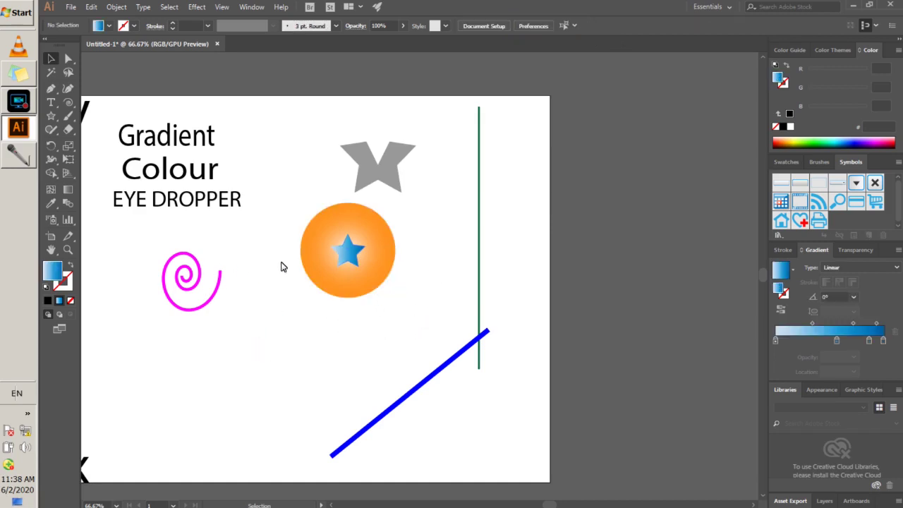
# - Shrink the grey notched star to about 47 by 31.6 px and move it over the blue star at about X 746, Y 418 px
pyautogui.click(383, 171)
pyautogui.moveTo(378, 191); pyautogui.dragTo(350, 254)
pyautogui.click(418, 170)
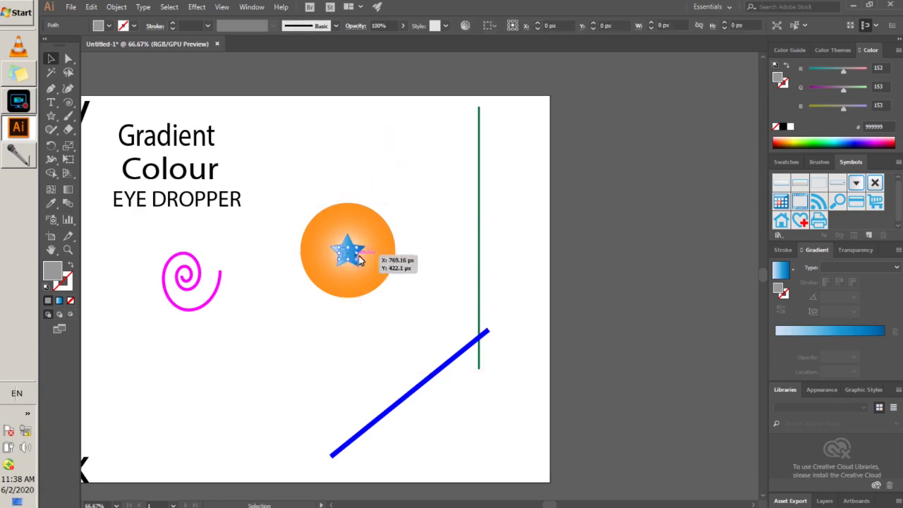
pyautogui.scroll(4, 349, 246)
pyautogui.scroll(3, 350, 239)
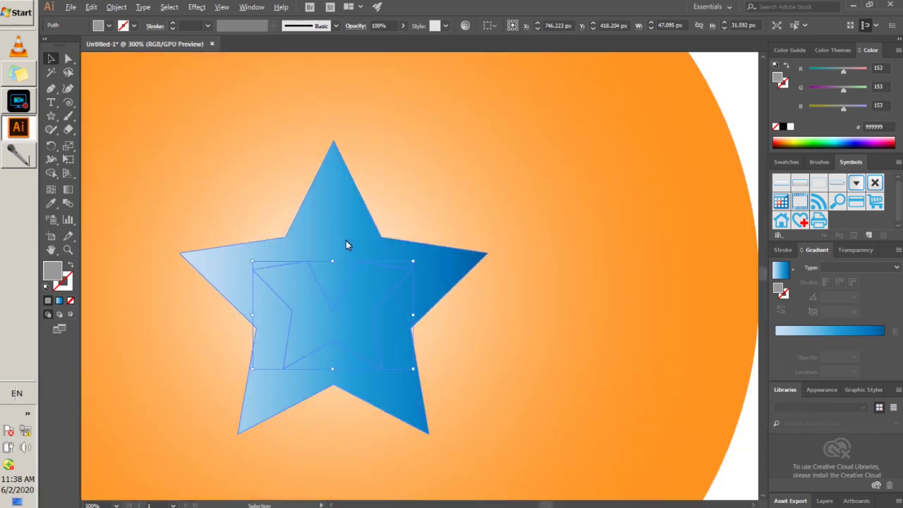
# - Bring the grey notched shape to the front and shift it to about X 751, Y 425 px
pyautogui.rightClick(346, 312)
pyautogui.moveTo(373, 255)
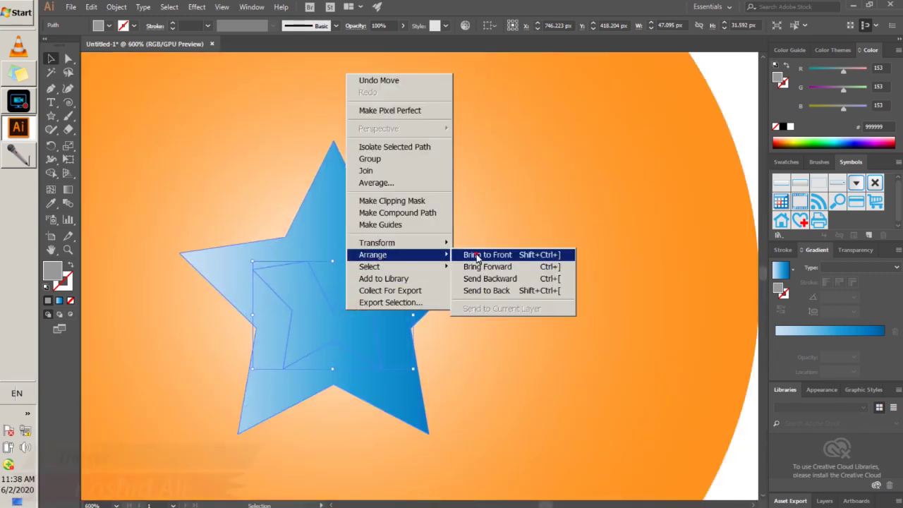
pyautogui.click(424, 256)
pyautogui.moveTo(357, 315); pyautogui.dragTo(374, 340)
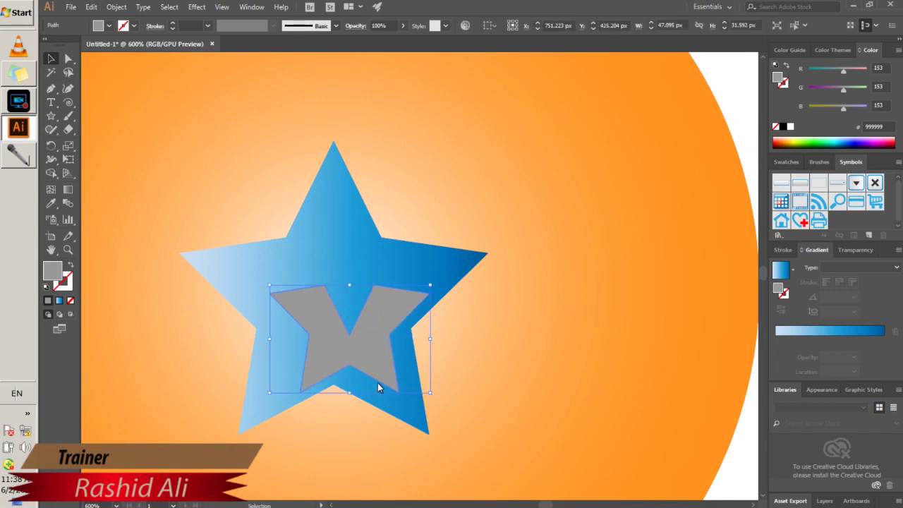
# - Center the grey shape horizontally and vertically on the blue star, using the blue star as the key object
pyautogui.keyDown('shift'); pyautogui.click(337, 271); pyautogui.keyUp('shift')
pyautogui.click(365, 235)
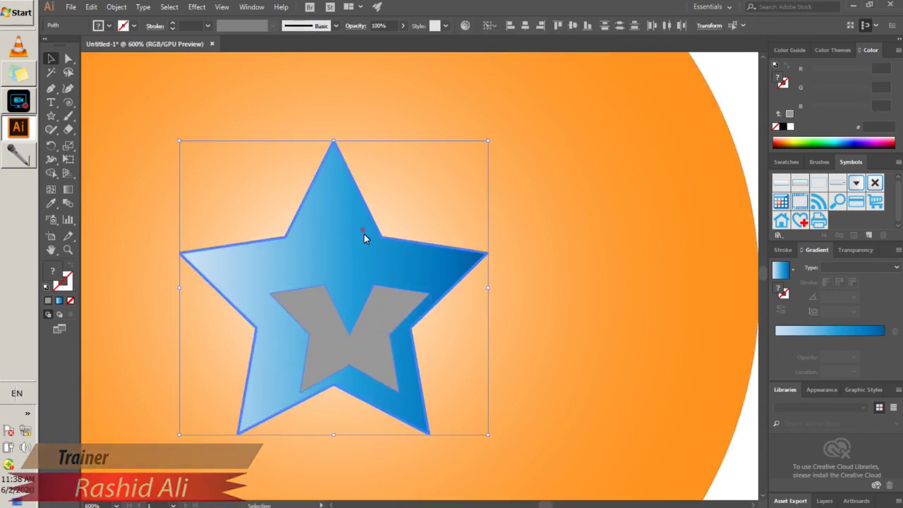
pyautogui.click(525, 25)
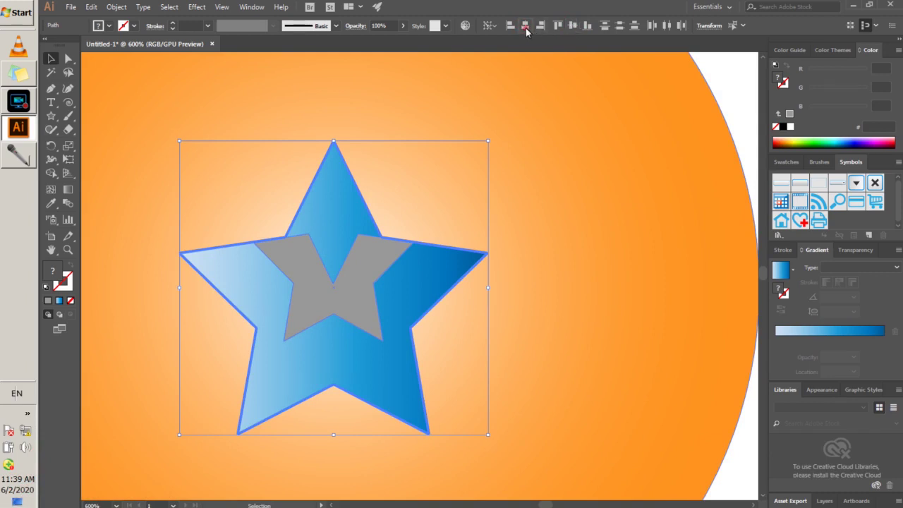
pyautogui.click(751, 125)
# - Nudge the grey shape straight down inside the blue star to Y 419.189 px
pyautogui.click(354, 308)
pyautogui.press('Down')
pyautogui.press('Down')
pyautogui.press('Down')
pyautogui.press('Down')
pyautogui.press('Down')
pyautogui.press('Down')
pyautogui.press('Down')
pyautogui.press('Down')
pyautogui.press('Down')
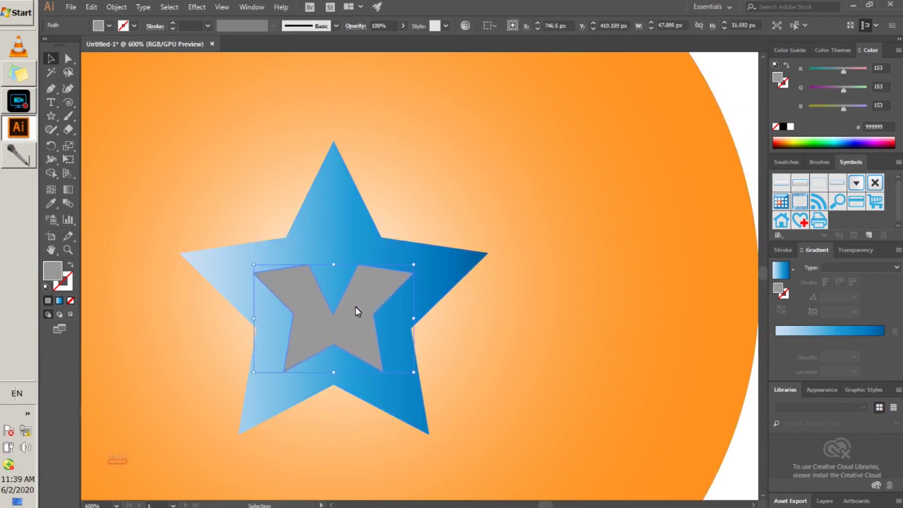
pyautogui.scroll(-4, 349, 267)
pyautogui.click(474, 309)
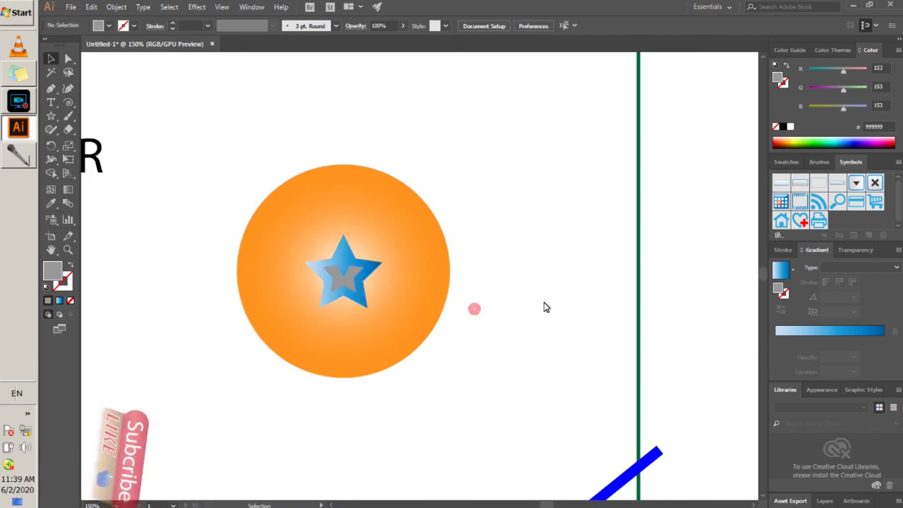
# - Move the blue diagonal line across the orange circle and shorten it to about 220 by 177 px
pyautogui.scroll(-3, 471, 294)
pyautogui.scroll(2, 471, 294)
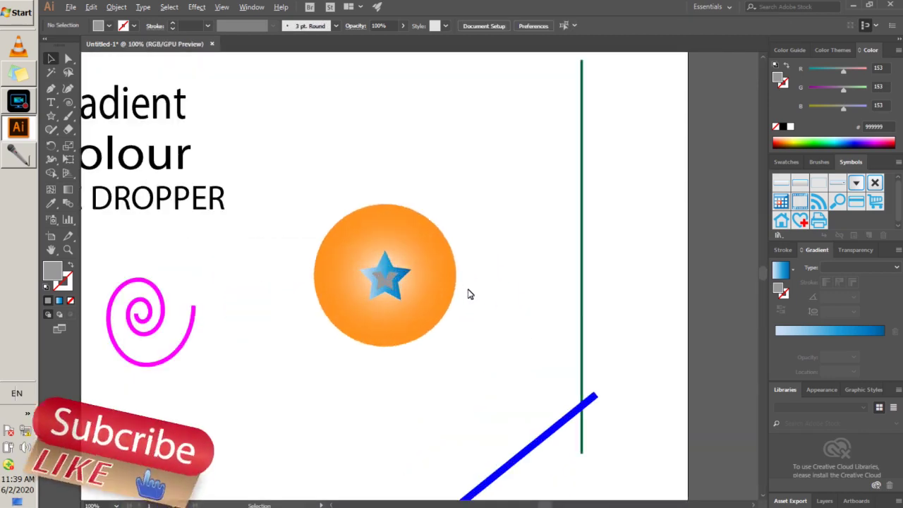
pyautogui.moveTo(507, 470); pyautogui.dragTo(464, 229)
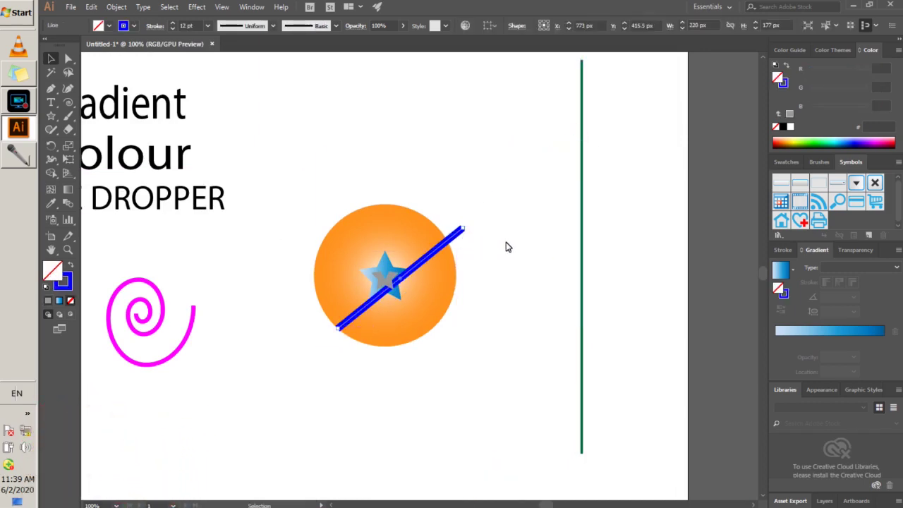
# - Send the blue line to the back, behind the orange circle
pyautogui.rightClick(457, 241)
pyautogui.moveTo(508, 416)
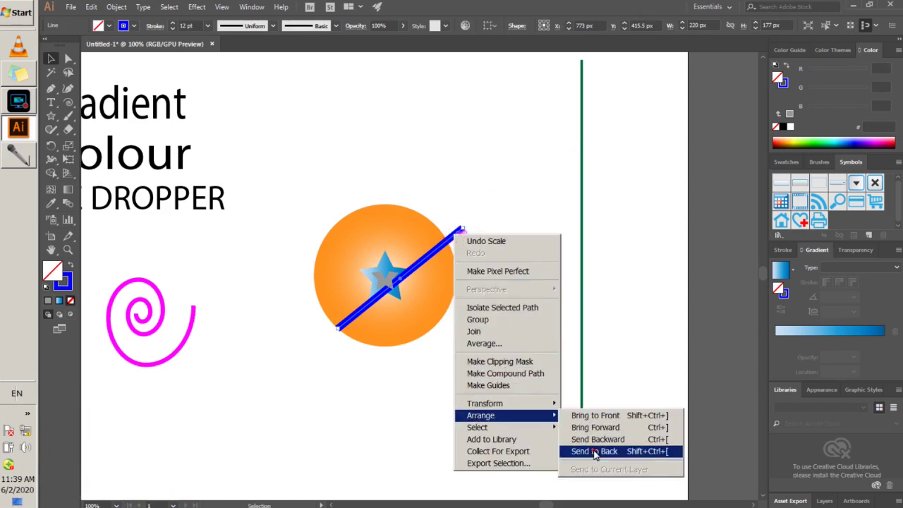
pyautogui.click(595, 451)
pyautogui.click(500, 412)
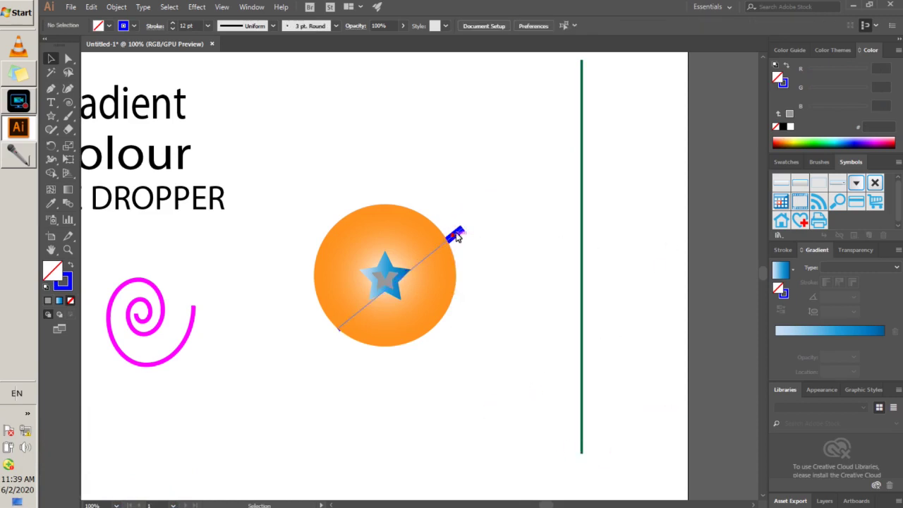
pyautogui.click(497, 244)
# - Try reshaping the orange circle's radial gradient with the Gradient tool, and undo the change
pyautogui.scroll(-2, 360, 315)
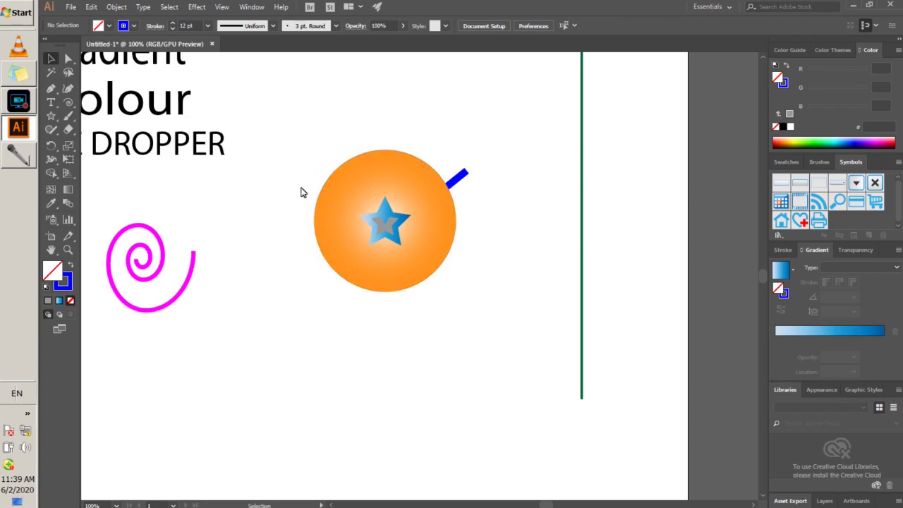
pyautogui.scroll(-1, 189, 240)
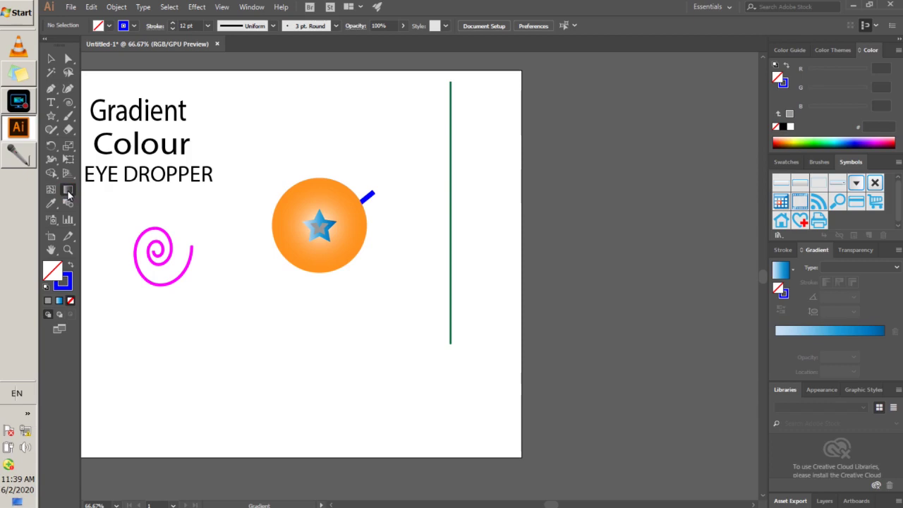
pyautogui.click(290, 203)
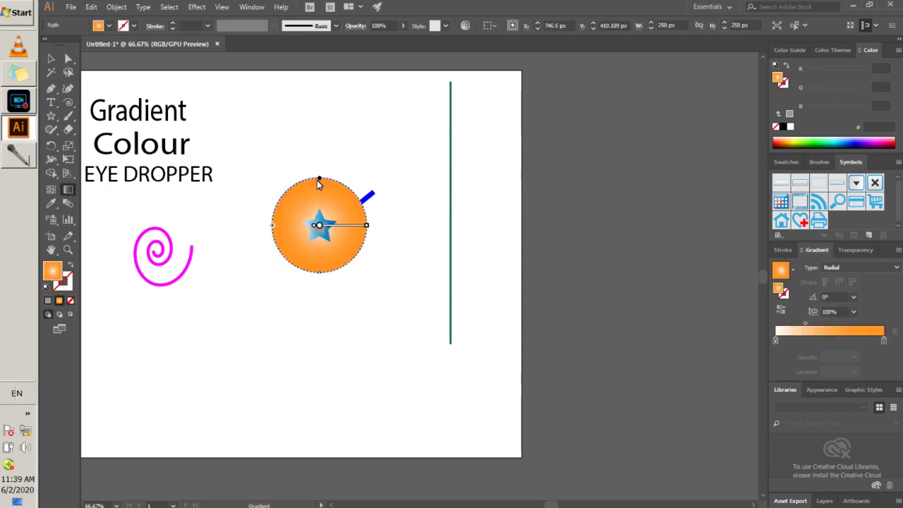
pyautogui.moveTo(320, 180); pyautogui.dragTo(319, 189)
pyautogui.hotkey('ctrl', 'z')
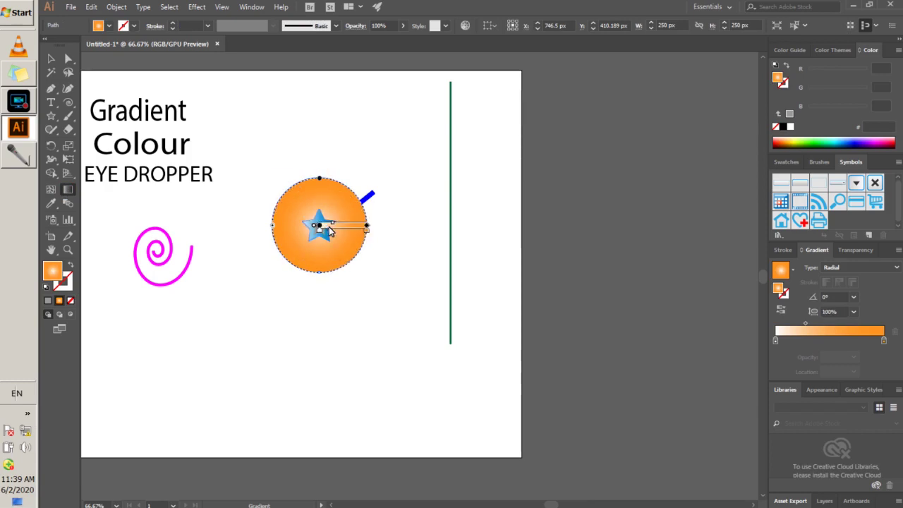
# - Redraw the orange circle's radial gradient in several directions, ending with a small highlight in its upper-left part at a 135° angle
pyautogui.scroll(4, 322, 212)
pyautogui.scroll(-1, 322, 211)
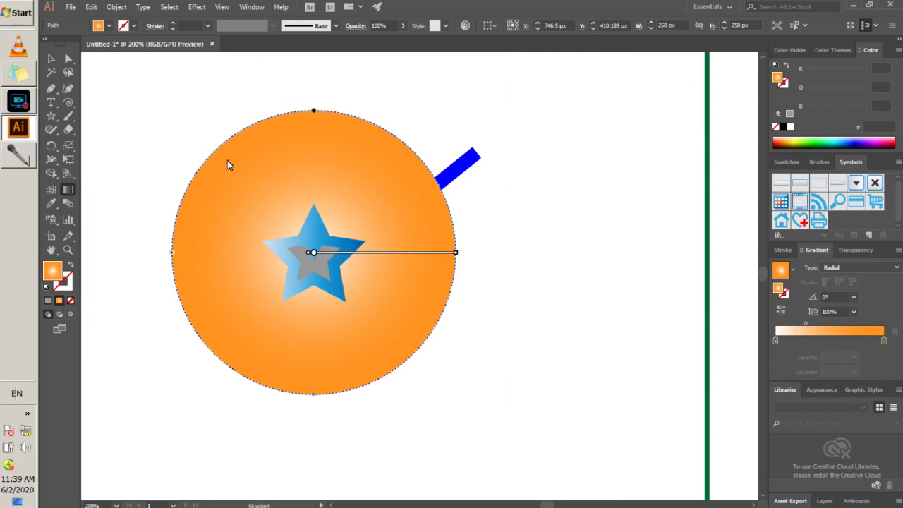
pyautogui.moveTo(224, 150); pyautogui.dragTo(405, 363)
pyautogui.moveTo(343, 252); pyautogui.dragTo(404, 189)
pyautogui.moveTo(307, 261); pyautogui.dragTo(171, 262)
pyautogui.moveTo(316, 247); pyautogui.dragTo(316, 107)
pyautogui.moveTo(301, 263); pyautogui.dragTo(396, 373)
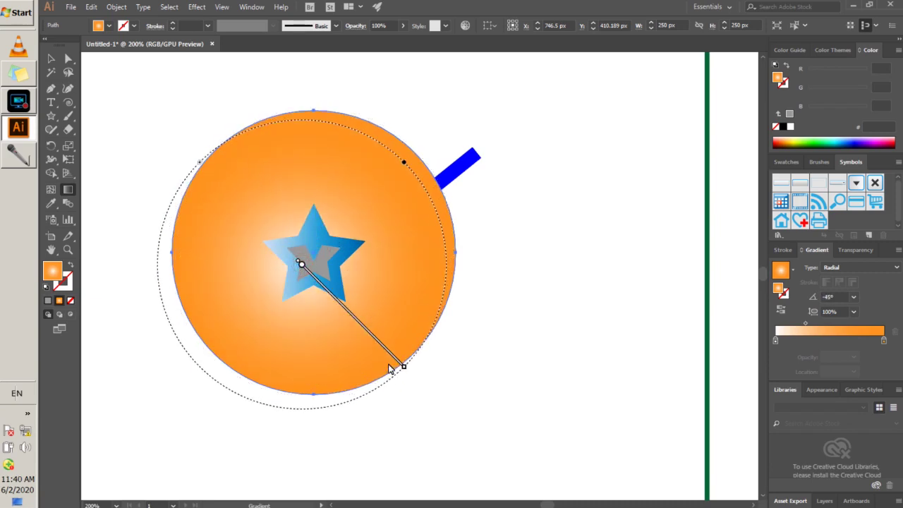
pyautogui.moveTo(250, 175); pyautogui.dragTo(397, 323)
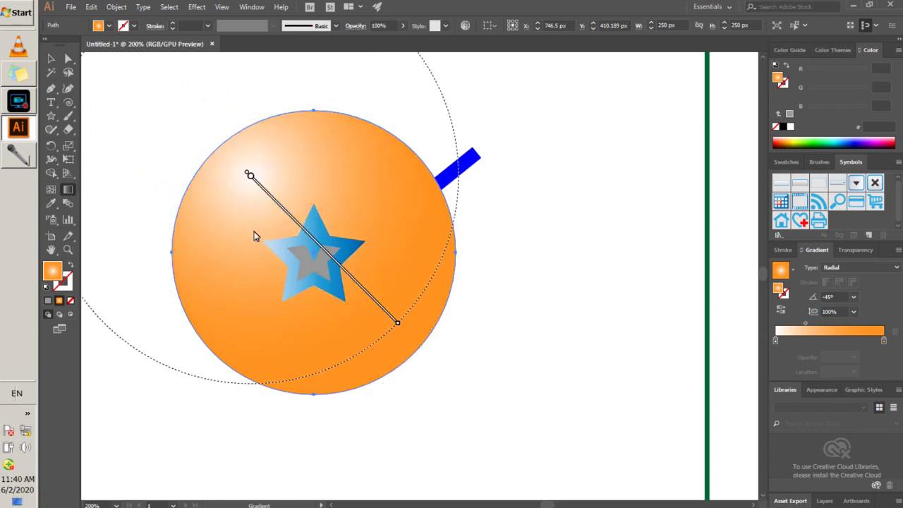
pyautogui.moveTo(253, 220); pyautogui.dragTo(200, 166)
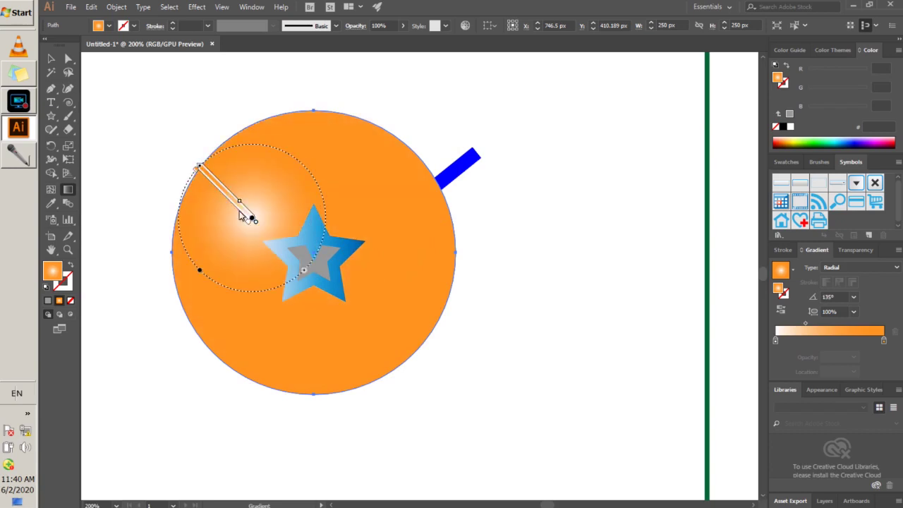
# - Redraw the orange circle's radial gradient diagonally from a highlight in its upper-left part to beyond its edge, and deselect the circle
pyautogui.moveTo(274, 188); pyautogui.dragTo(177, 90)
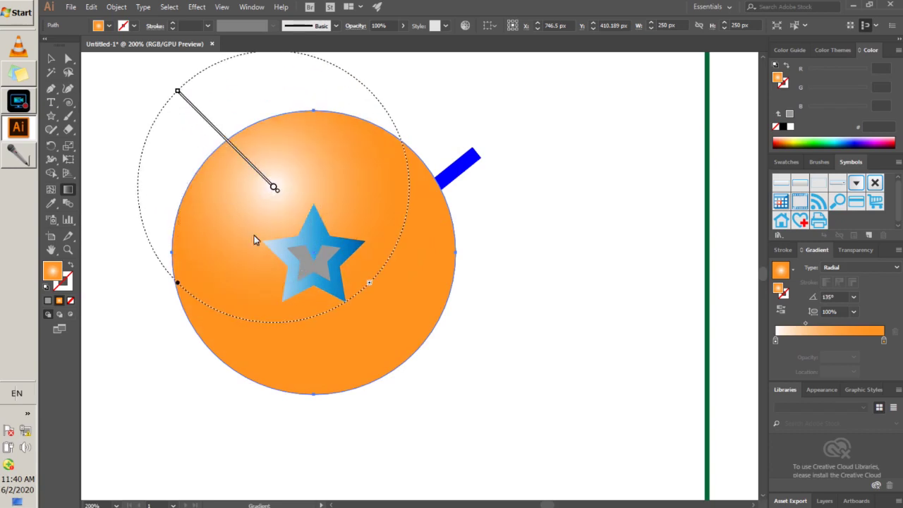
pyautogui.press('v')
pyautogui.click(544, 226)
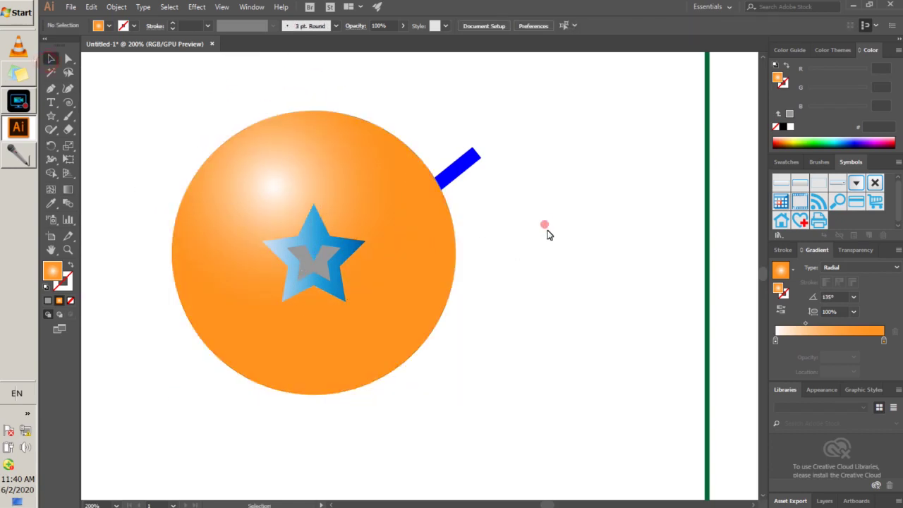
pyautogui.scroll(-1, 549, 234)
pyautogui.scroll(-2, 549, 236)
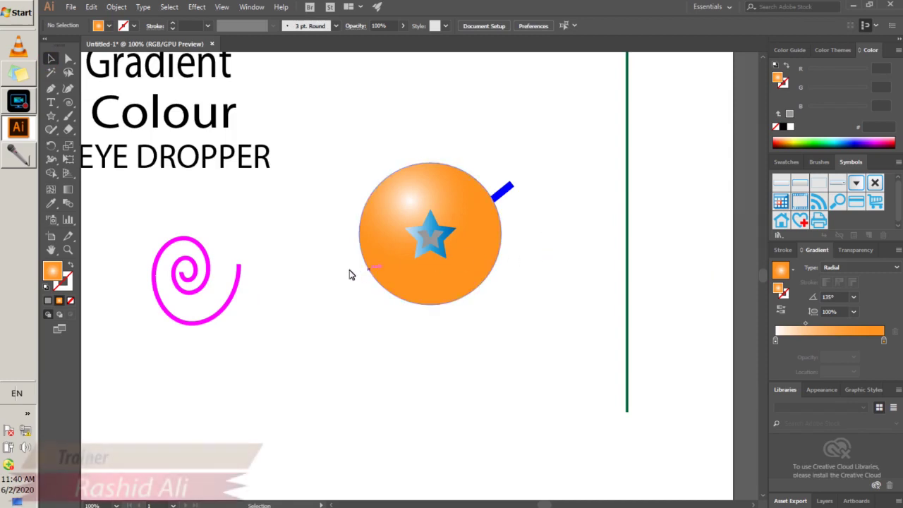
pyautogui.scroll(-3, 335, 273)
pyautogui.scroll(3, 267, 321)
pyautogui.scroll(-1, 300, 328)
pyautogui.scroll(1, 580, 160)
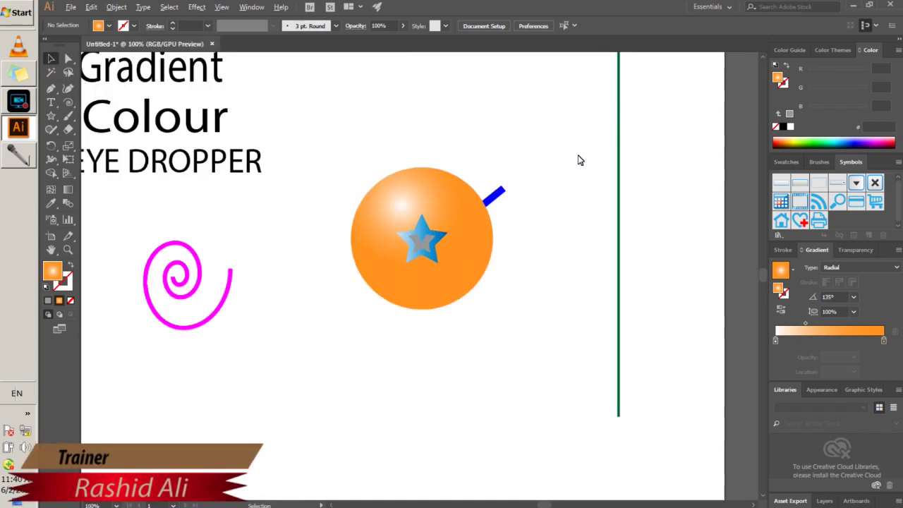
pyautogui.click(558, 190)
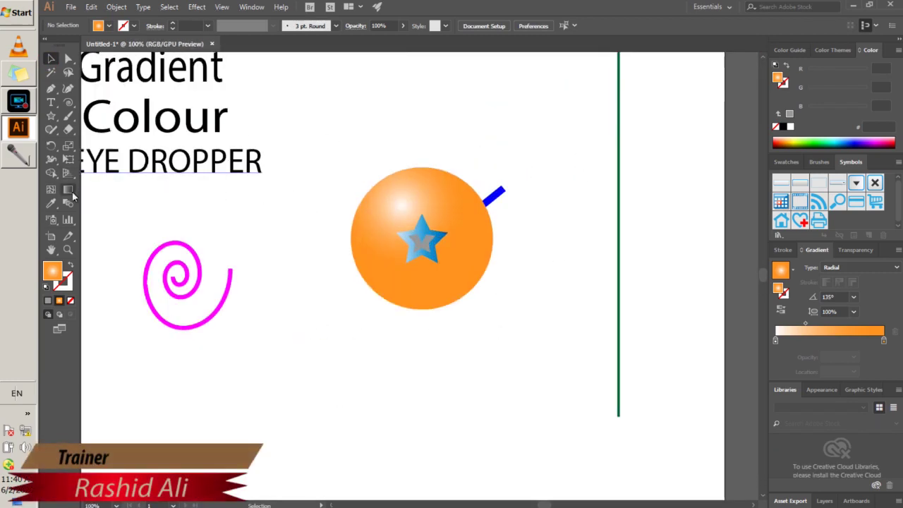
# - Insert a 100 by 100 px rectangular grid below the orange circle with 5 horizontal and 5 vertical dividers
pyautogui.click(68, 104)
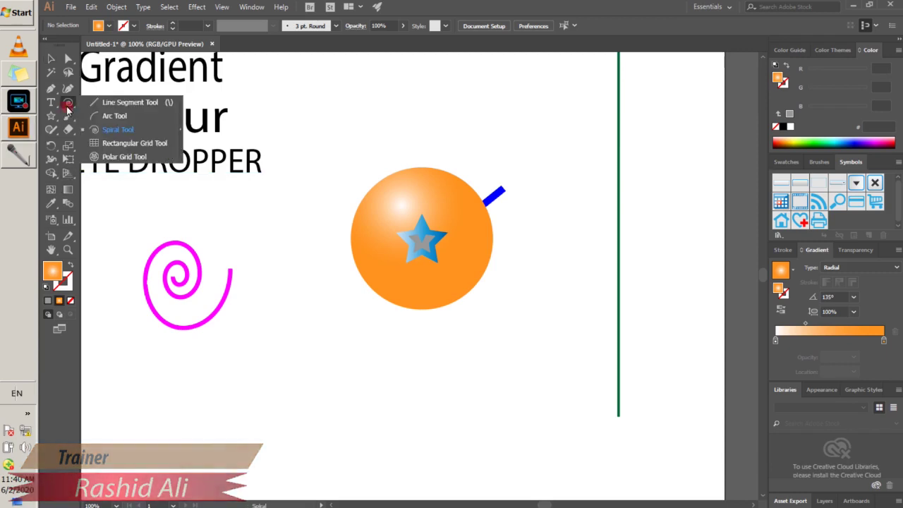
pyautogui.click(134, 143)
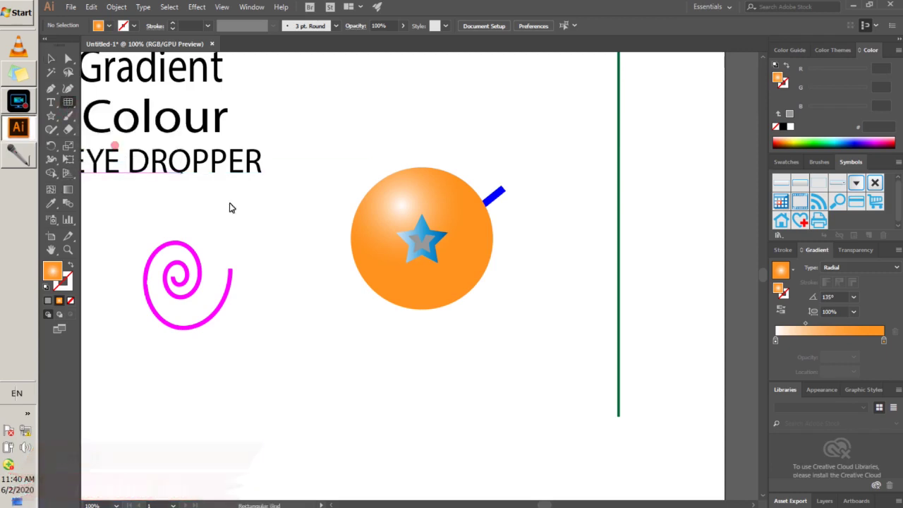
pyautogui.scroll(-2, 283, 327)
pyautogui.click(278, 359)
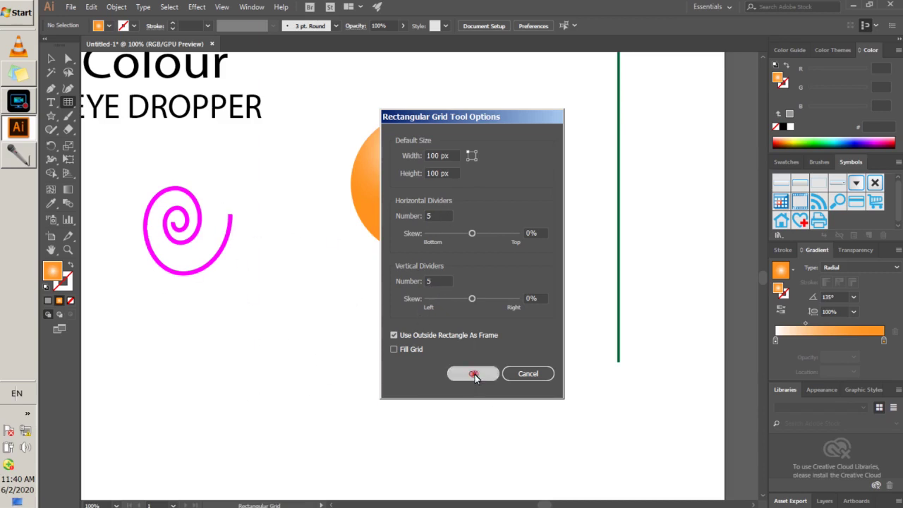
pyautogui.click(437, 216)
pyautogui.click(438, 281)
pyautogui.click(474, 373)
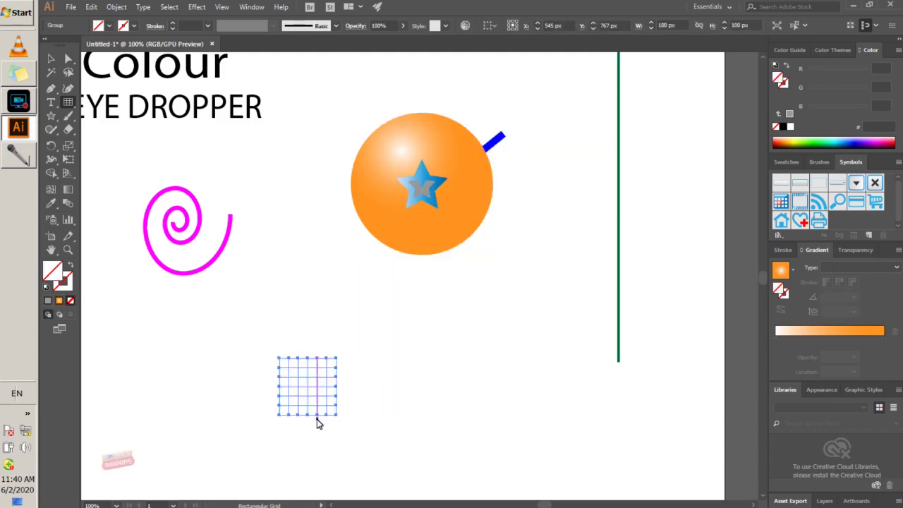
# - Enlarge the grid to about 317 by 224 px and move it up below the spiral and orange circle
pyautogui.click(51, 59)
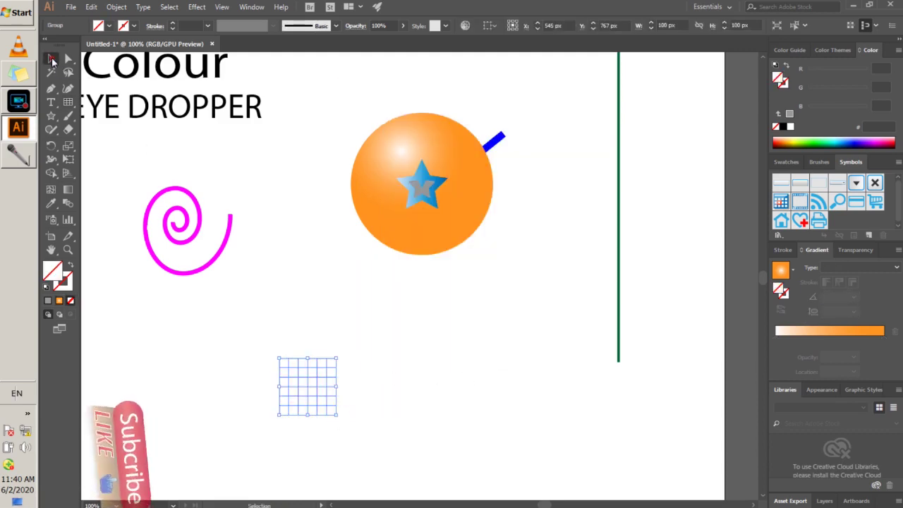
pyautogui.moveTo(338, 414); pyautogui.dragTo(460, 486)
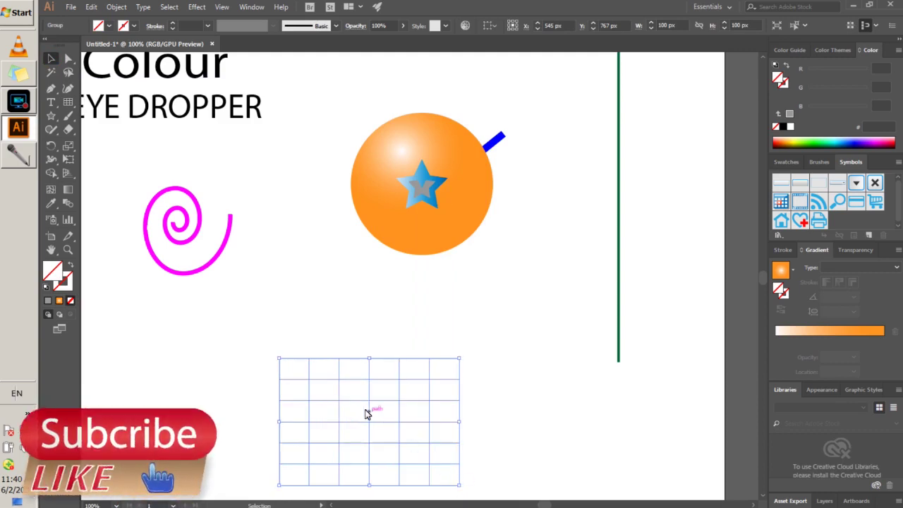
pyautogui.moveTo(340, 360); pyautogui.dragTo(296, 304)
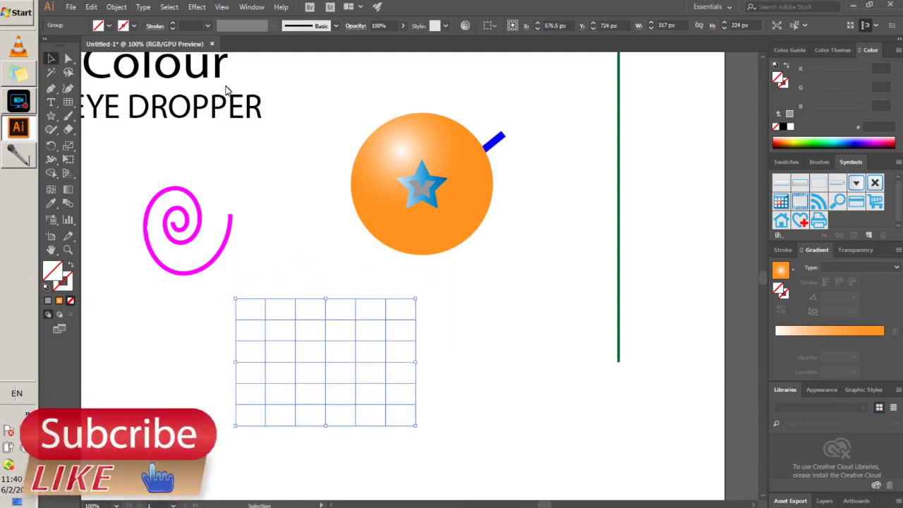
# - Give the grid a 3 pt stroke and shift it slightly to the left
pyautogui.click(207, 26)
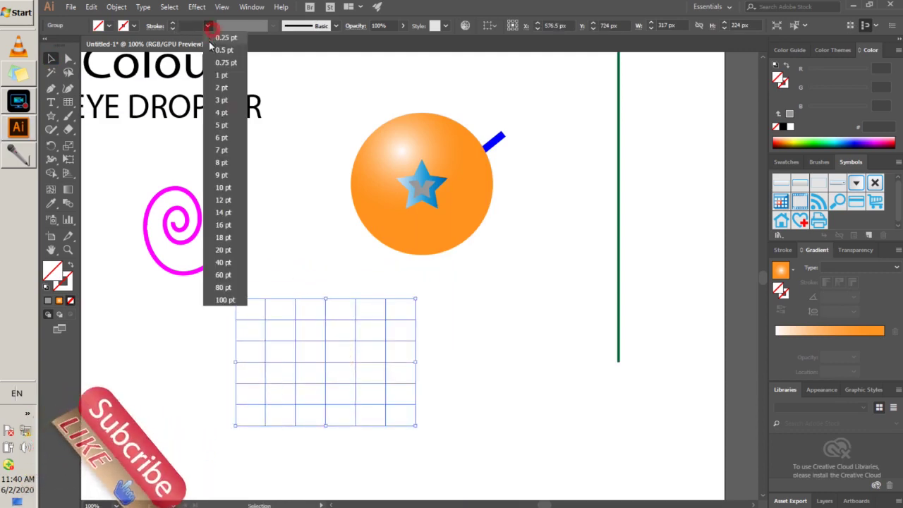
pyautogui.click(220, 101)
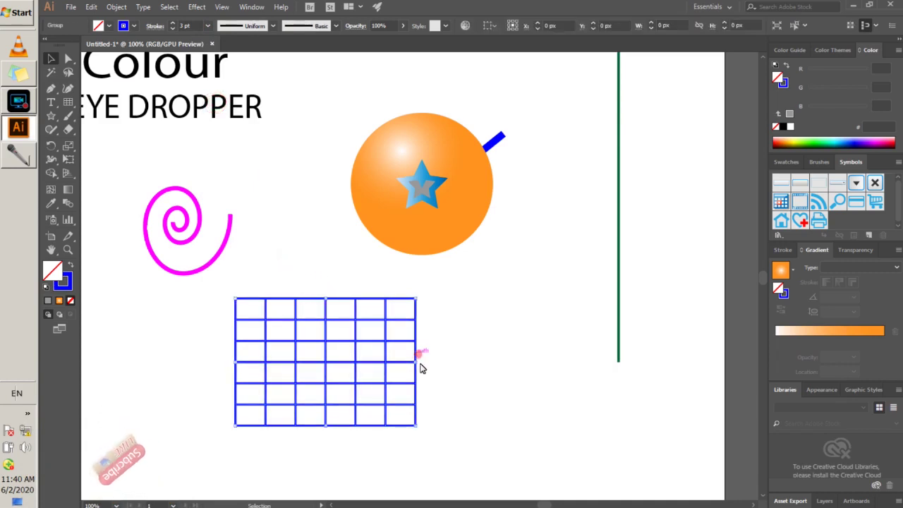
pyautogui.moveTo(410, 415); pyautogui.dragTo(404, 415)
# - Draw a flare about 213 px wide over the orange circle's lower-right edge with the Flare tool
pyautogui.click(68, 103)
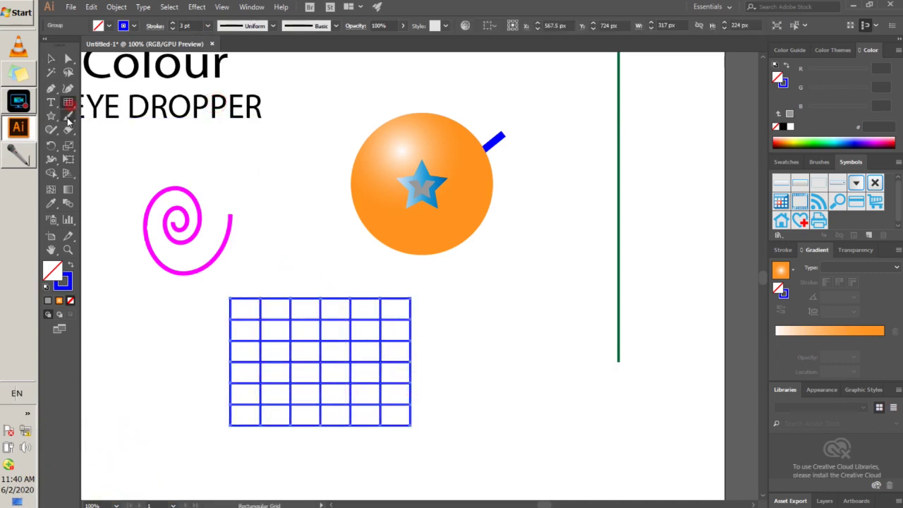
pyautogui.moveTo(56, 124); pyautogui.dragTo(97, 183)
pyautogui.moveTo(474, 241)
pyautogui.mouseDown()
pyautogui.moveTo(529, 290)
pyautogui.moveTo(488, 253)
pyautogui.mouseUp()
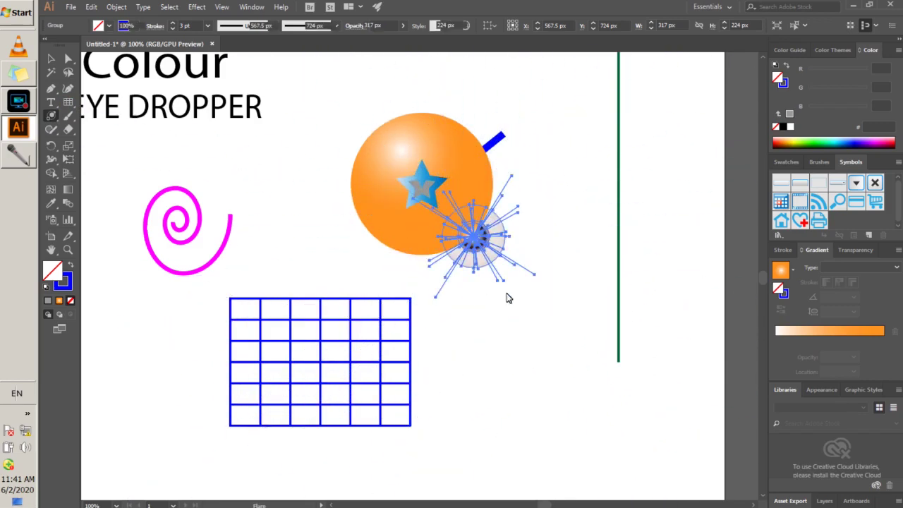
pyautogui.click(50, 60)
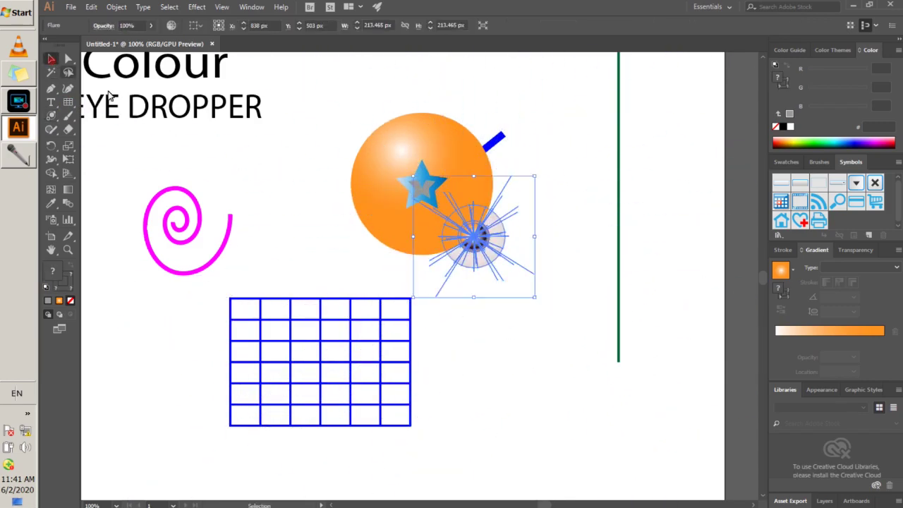
# - Bring the flare to the front, move it inside the orange circle beside the star, and deselect it
pyautogui.rightClick(498, 239)
pyautogui.click(524, 342)
pyautogui.click(642, 342)
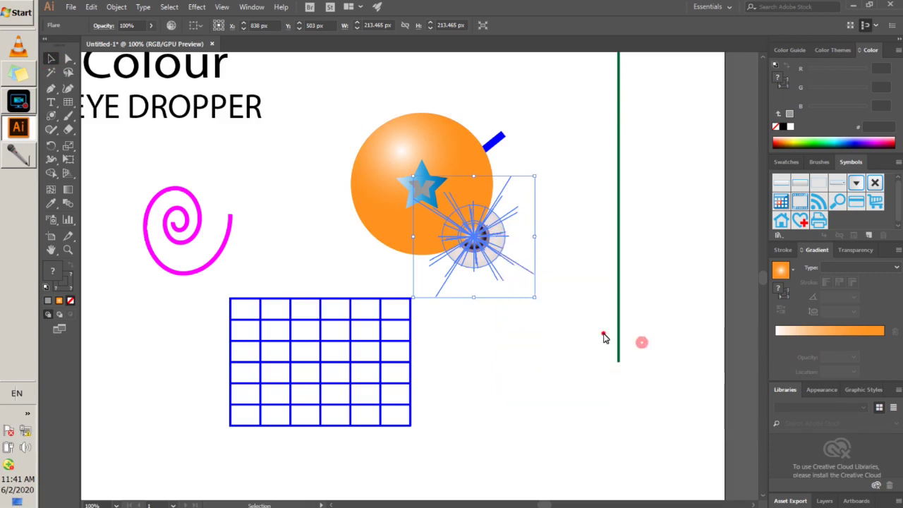
pyautogui.click(604, 334)
pyautogui.moveTo(484, 258); pyautogui.dragTo(468, 216)
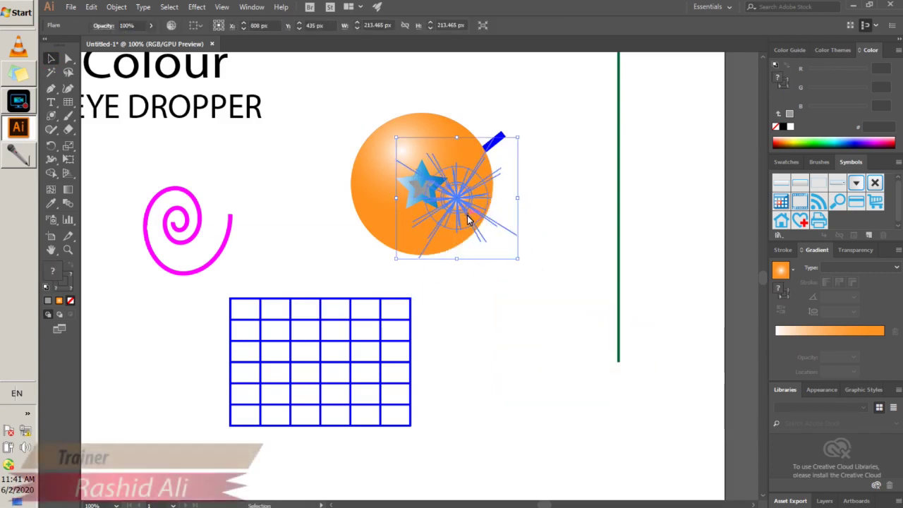
pyautogui.rightClick(469, 213)
pyautogui.click(504, 315)
pyautogui.click(601, 312)
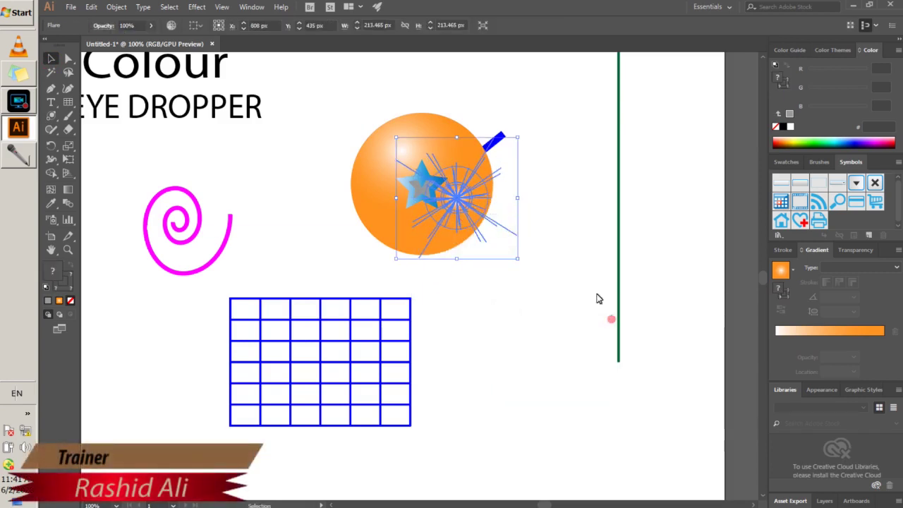
pyautogui.click(591, 288)
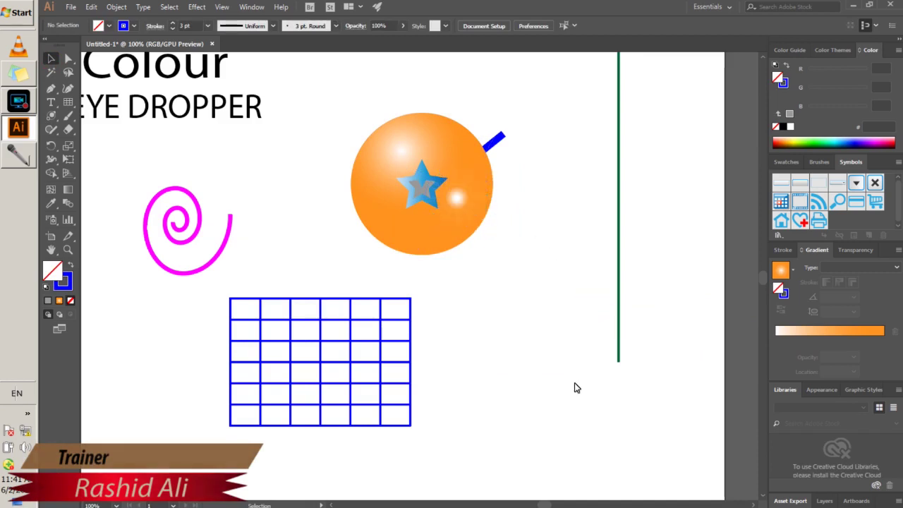
# - Activate the Shaper tool, close its introduction and the screen recorder window, and return to the Selection tool
pyautogui.scroll(-2, 309, 191)
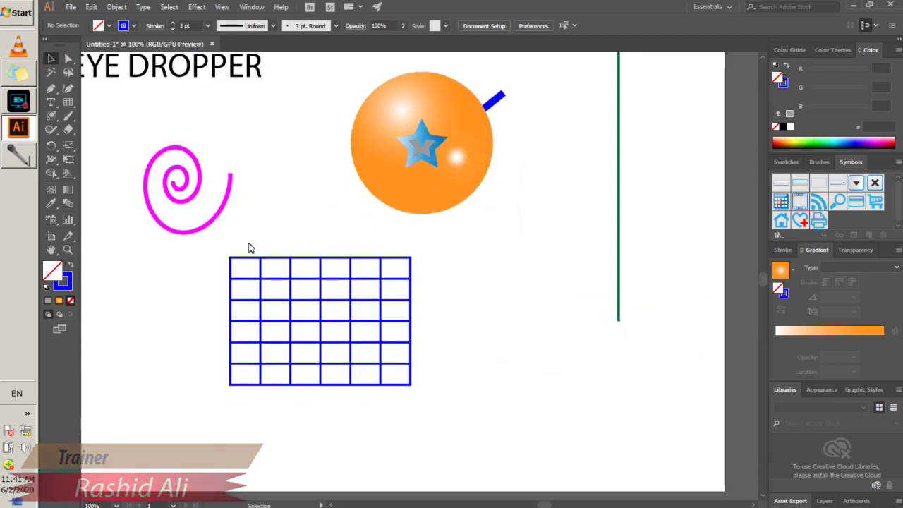
pyautogui.scroll(-1, 236, 243)
pyautogui.scroll(1, 186, 222)
pyautogui.click(51, 129)
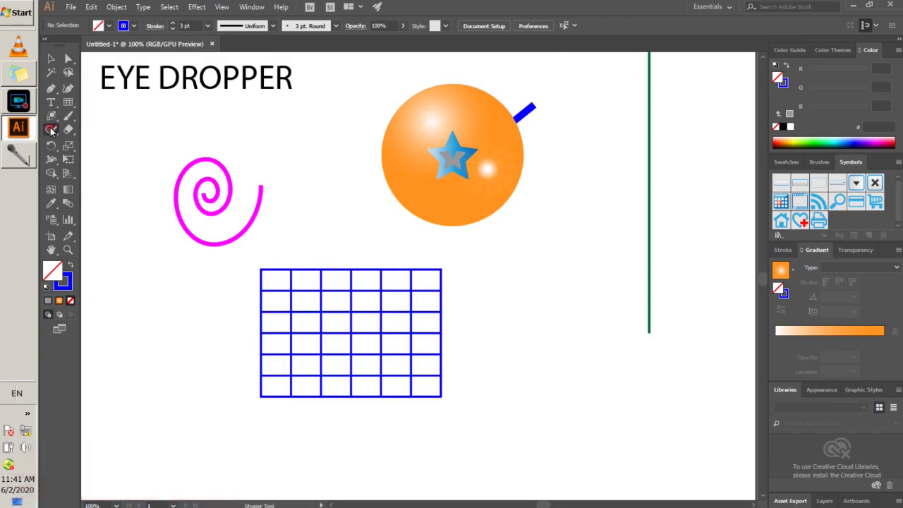
pyautogui.click(51, 129)
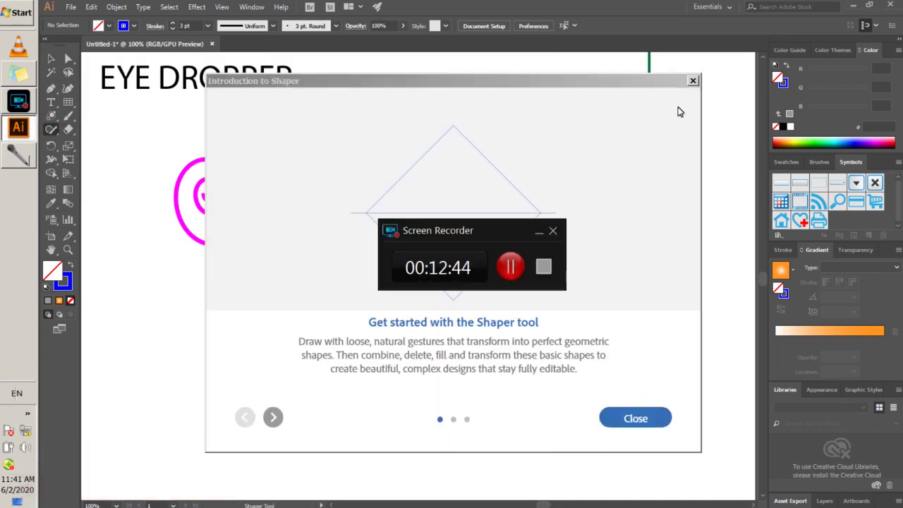
pyautogui.click(692, 82)
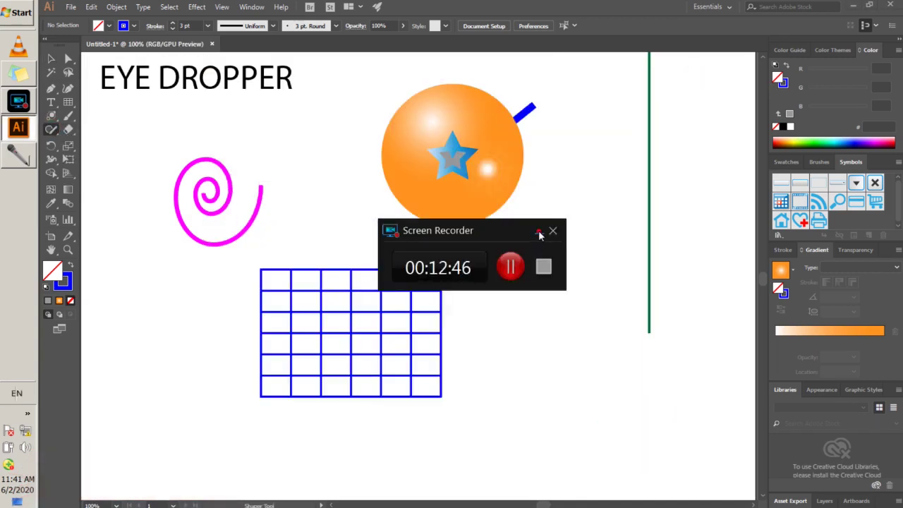
pyautogui.click(539, 233)
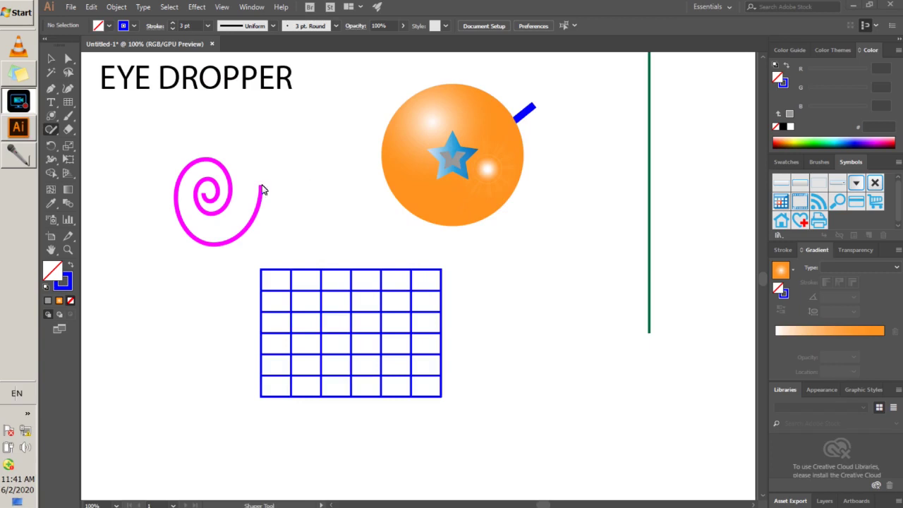
pyautogui.press('v')
pyautogui.keyDown('alt'); pyautogui.scroll(-1, 149, 148); pyautogui.keyUp('alt')
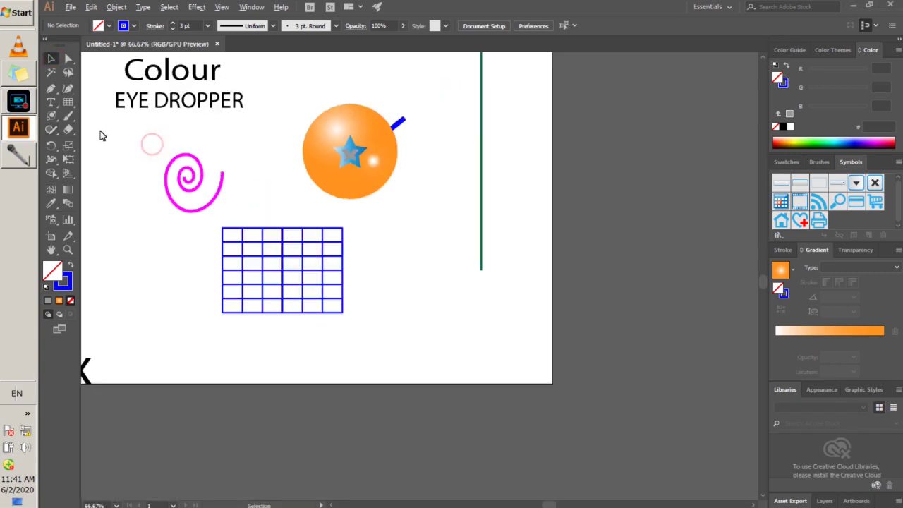
pyautogui.scroll(5, 99, 130)
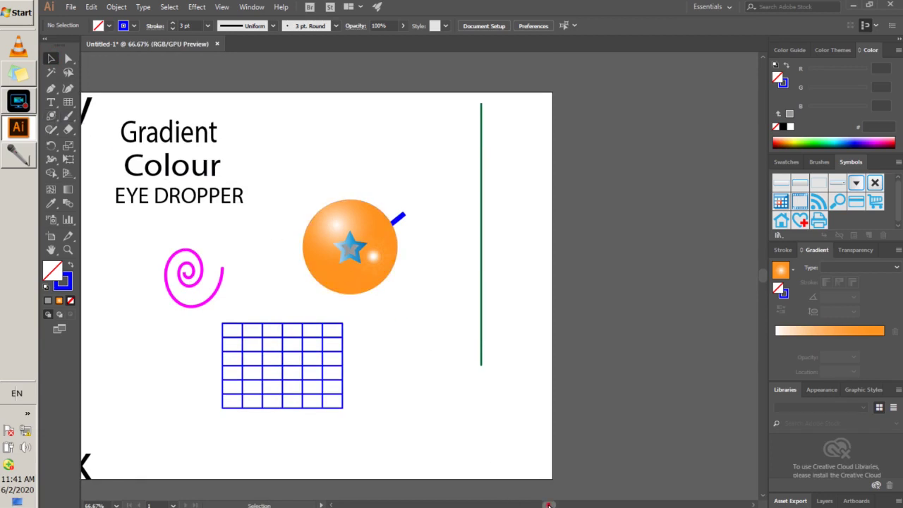
pyautogui.moveTo(549, 506); pyautogui.dragTo(539, 506)
pyautogui.keyDown('alt'); pyautogui.scroll(1, 315, 136); pyautogui.keyUp('alt')
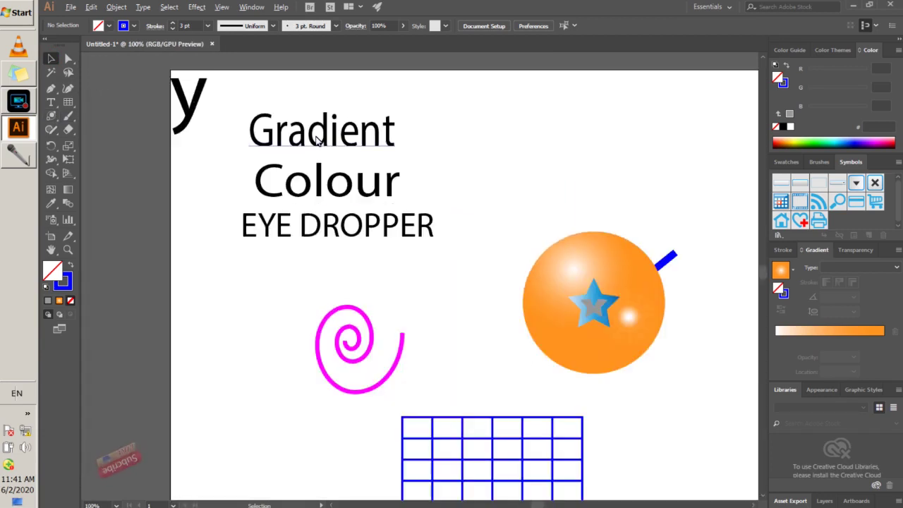
pyautogui.keyDown('alt'); pyautogui.scroll(-1, 314, 136); pyautogui.keyUp('alt')
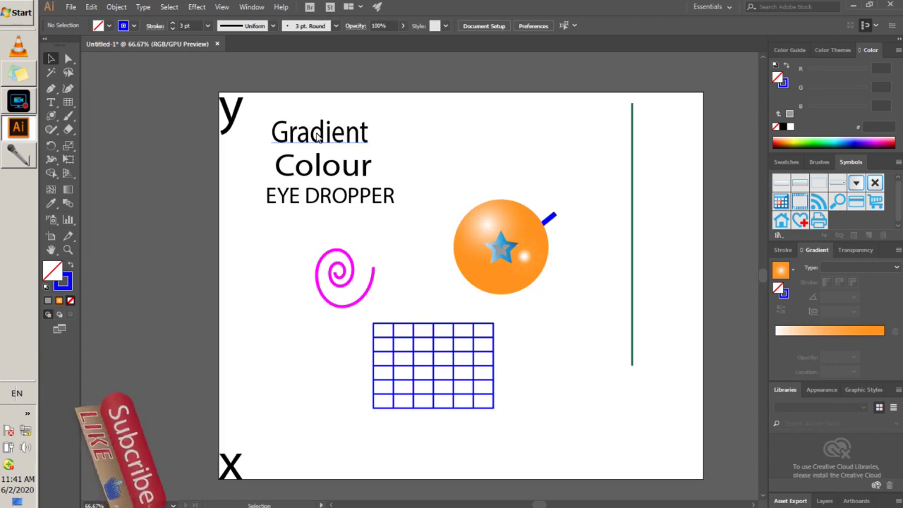